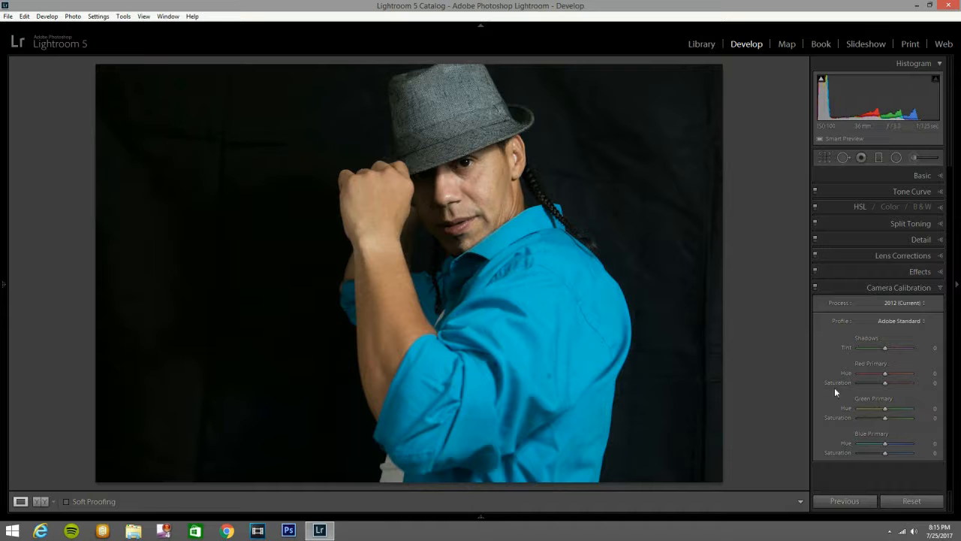
# Enable lens profile corrections, remove chromatic aberration, and try the Auto Upright correction on the portrait
pyautogui.click(932, 259)
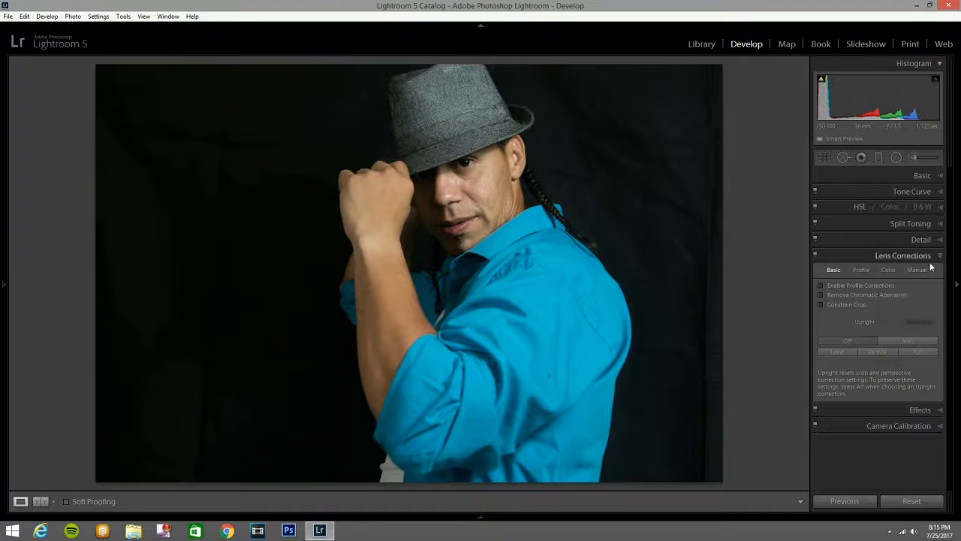
pyautogui.click(819, 285)
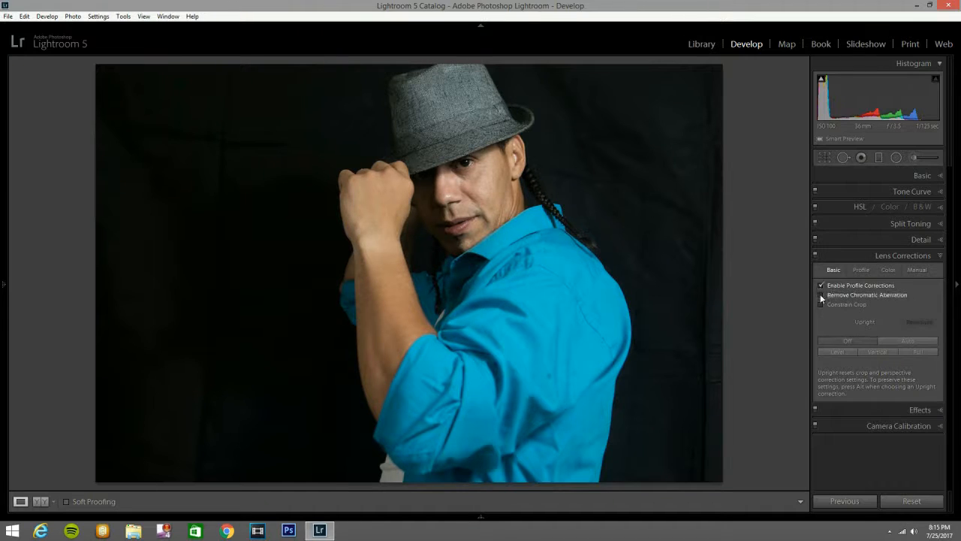
pyautogui.click(820, 295)
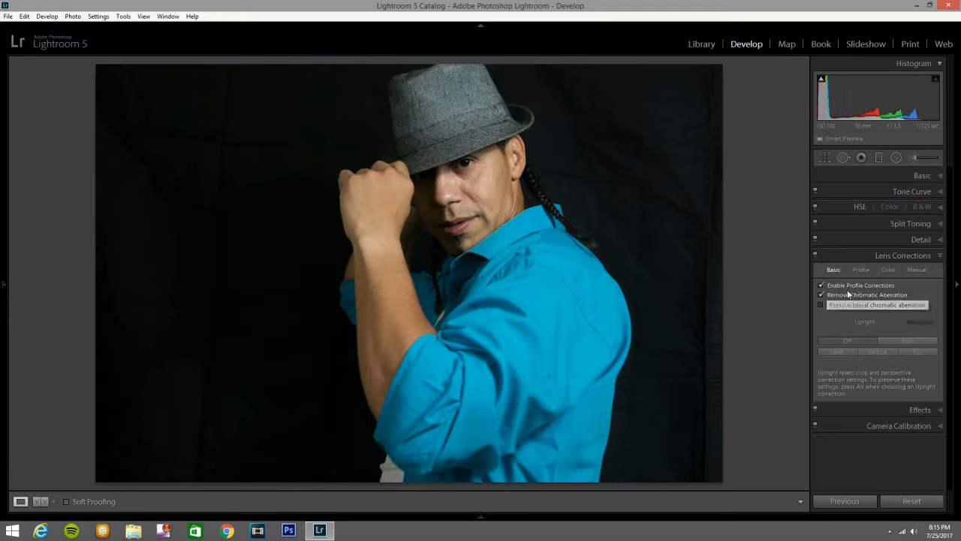
pyautogui.click(910, 341)
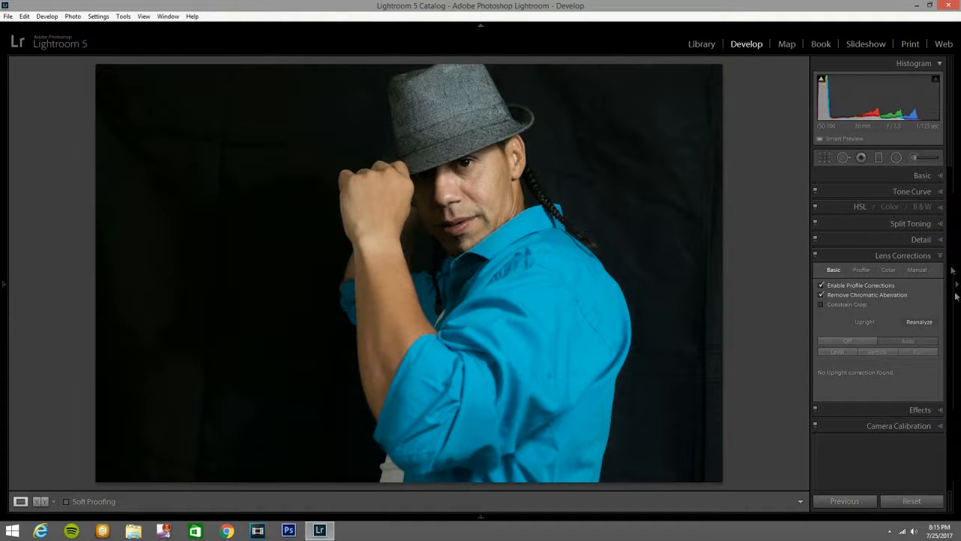
# Set the portrait's white balance to the Daylight preset
pyautogui.click(931, 175)
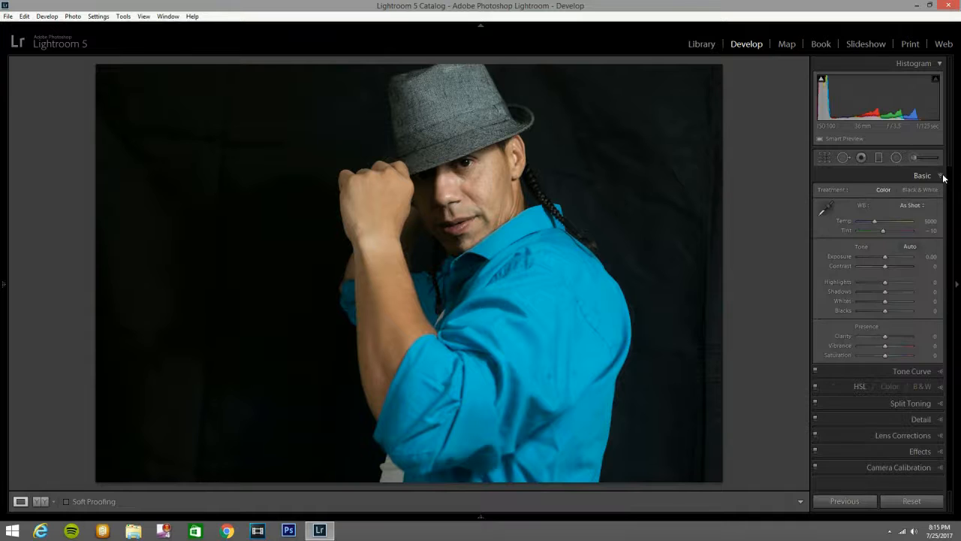
pyautogui.click(912, 204)
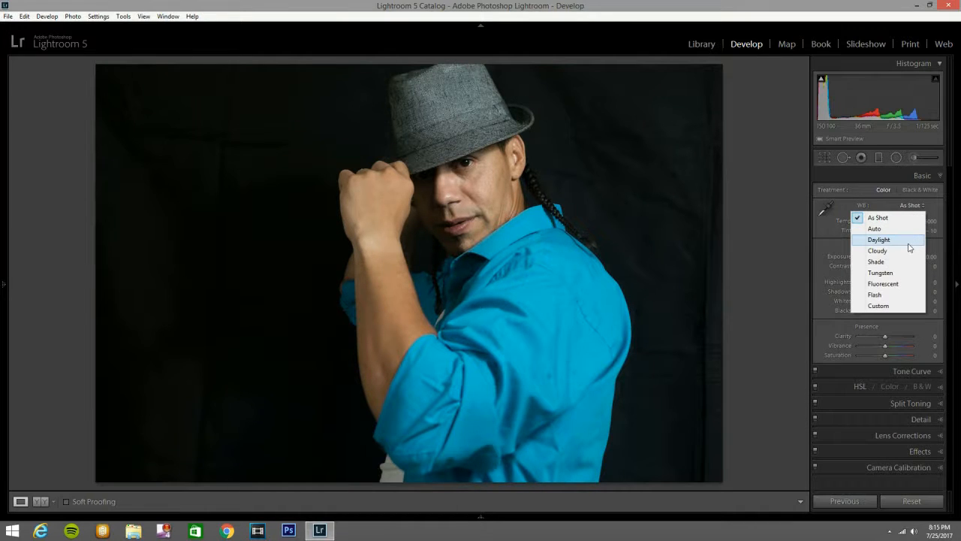
pyautogui.click(890, 240)
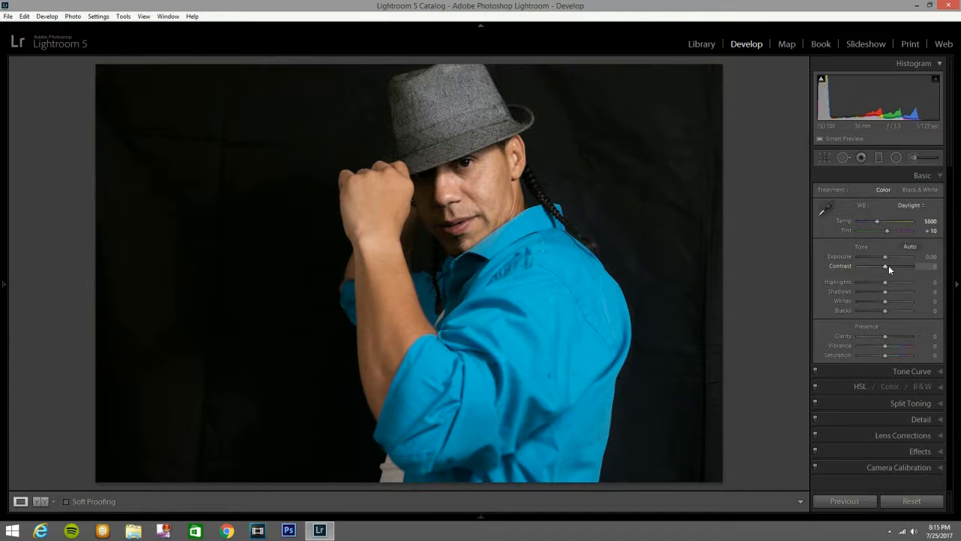
# Raise the portrait's contrast to +55
pyautogui.moveTo(888, 267); pyautogui.dragTo(890, 267)
pyautogui.press('Up')
pyautogui.press('Up')
pyautogui.press('Up')
pyautogui.press('Up')
pyautogui.press('Up')
pyautogui.press('Up')
pyautogui.press('Up')
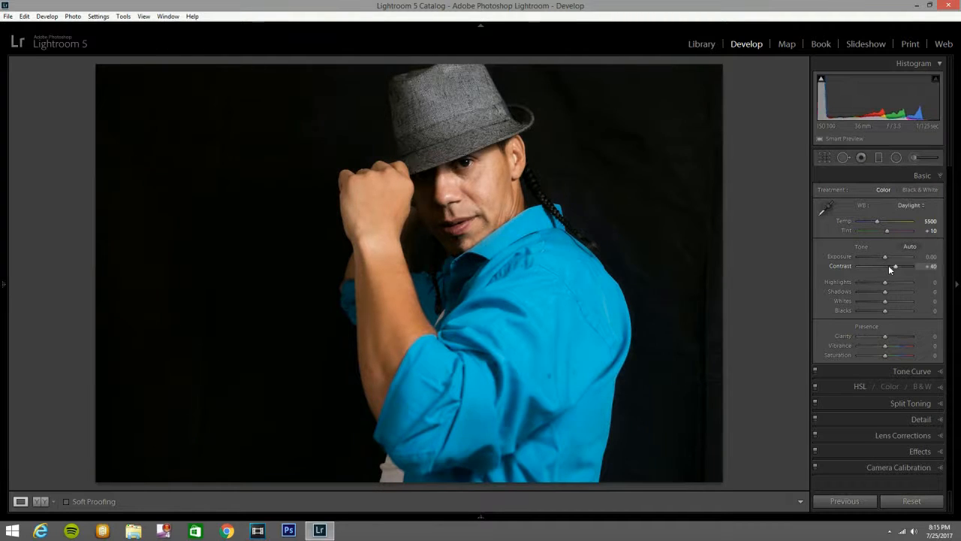
pyautogui.press('Down')
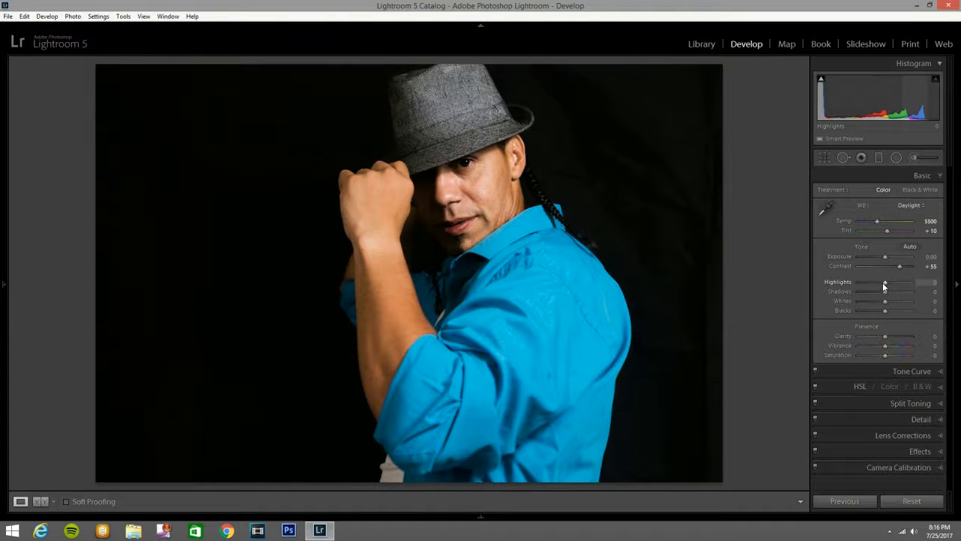
# Set the highlights to -10 and the shadows to +35
pyautogui.press('Down')
pyautogui.press('Down')
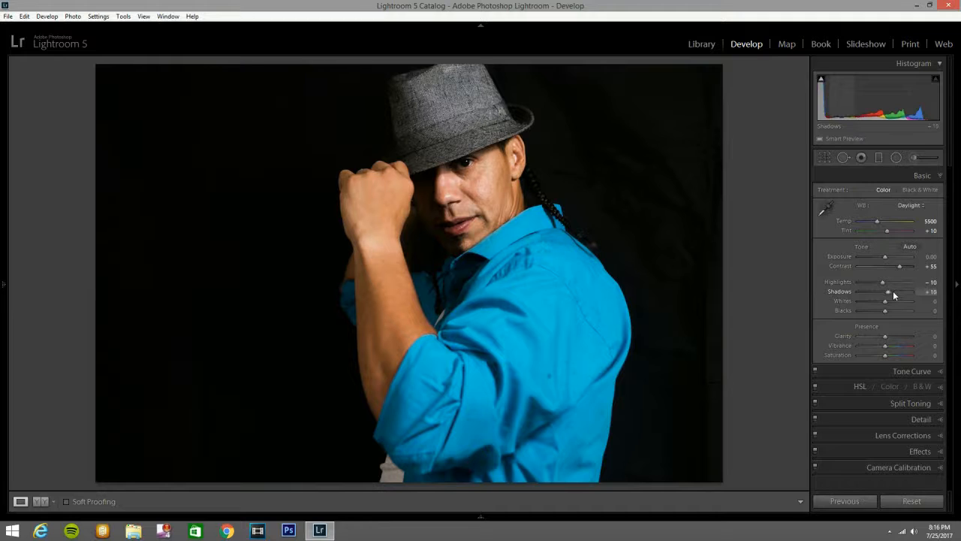
pyautogui.press('Up')
pyautogui.press('Up')
pyautogui.press('Up')
pyautogui.press('Up')
pyautogui.press('Up')
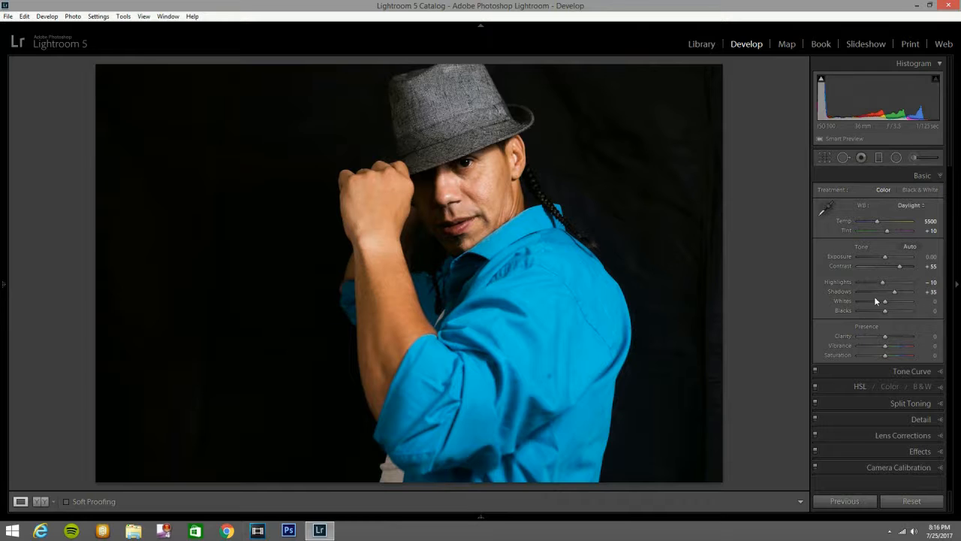
# Lower the whites to -35 and the blacks to -15
pyautogui.press('Down')
pyautogui.press('Down')
pyautogui.press('Down')
pyautogui.press('Down')
pyautogui.press('Down')
pyautogui.press('Down')
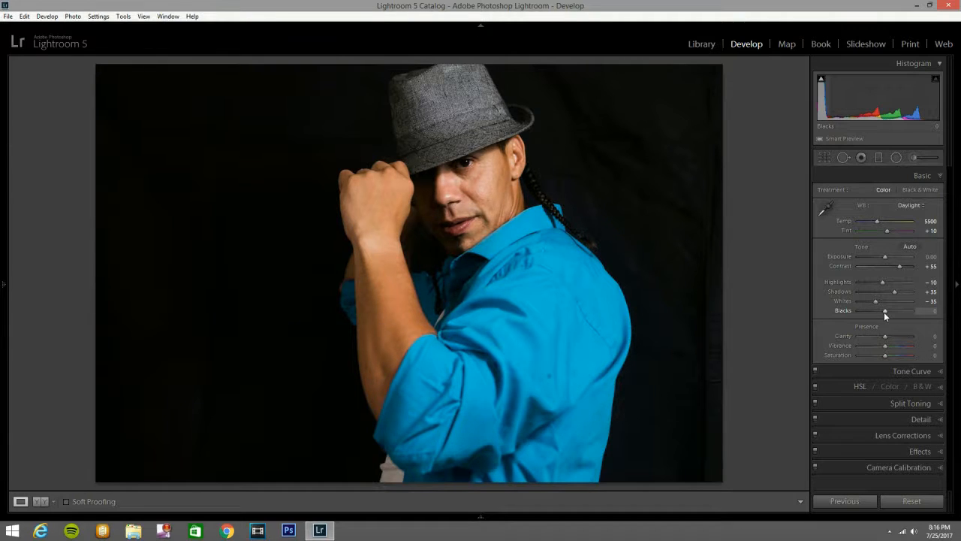
pyautogui.press('Down')
pyautogui.press('Down')
pyautogui.press('Down')
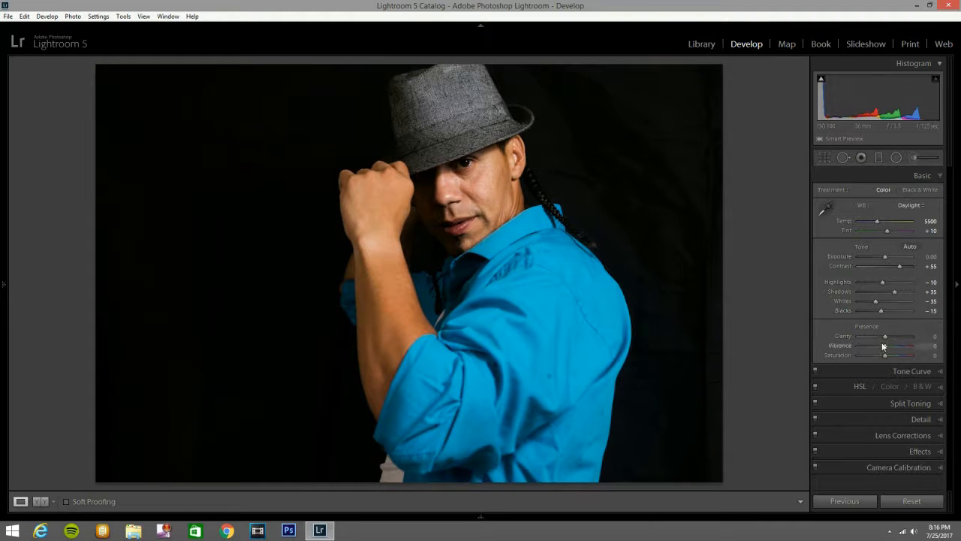
# Set the presence values to clarity +30, vibrance +15 and saturation -45
pyautogui.moveTo(885, 339); pyautogui.dragTo(890, 339)
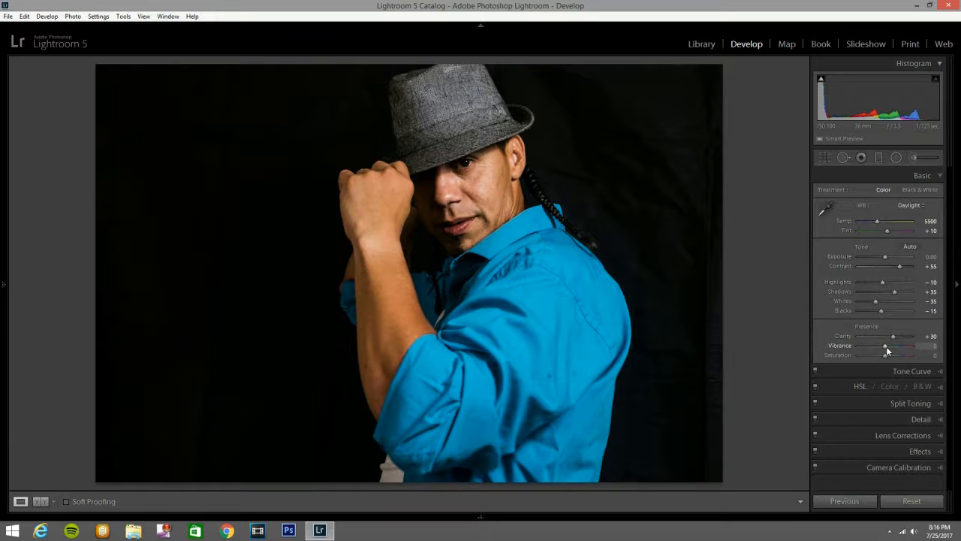
pyautogui.scroll(1, 886, 346)
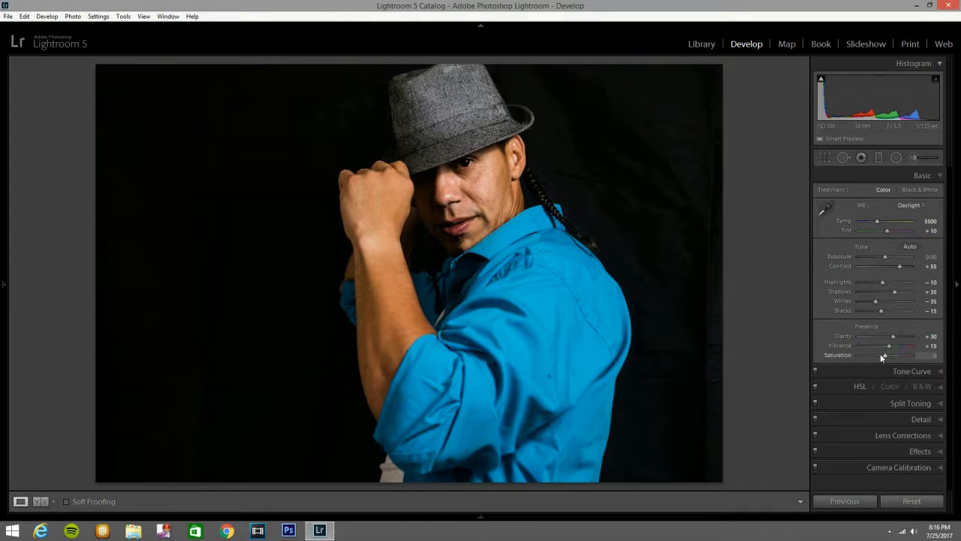
pyautogui.scroll(-6, 880, 356)
pyautogui.scroll(-4, 881, 356)
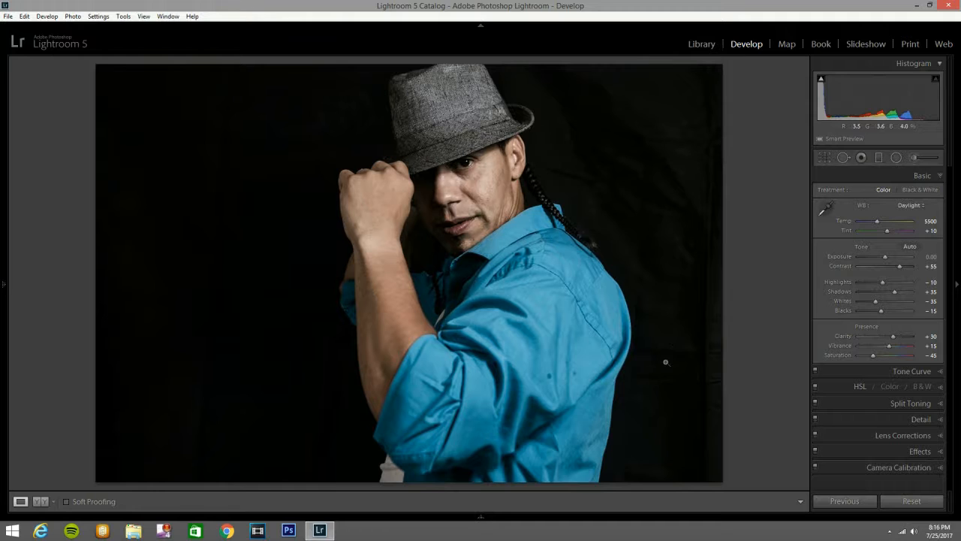
# Clone out the dark spot on the blue shirt's sleeve with Spot Removal at size 75, feather 100 and opacity 100
pyautogui.click(895, 158)
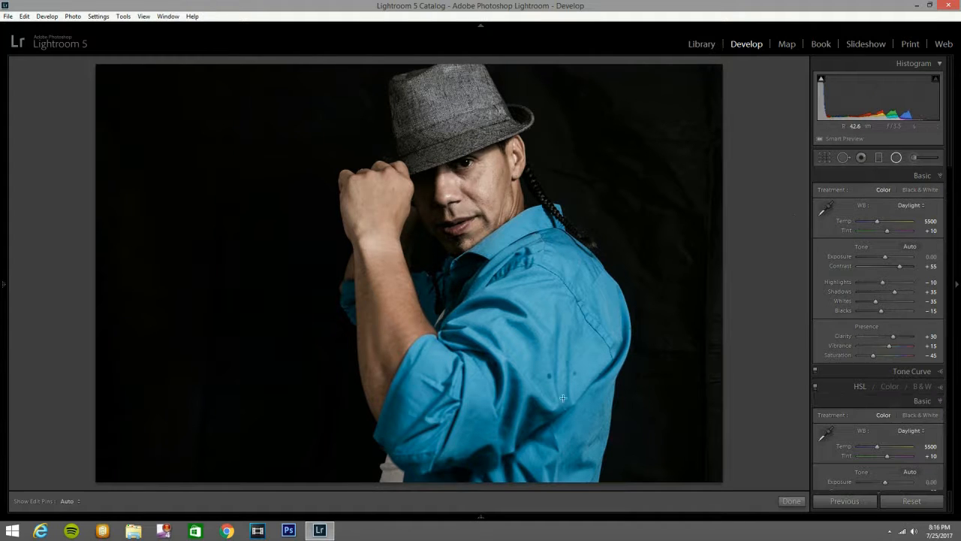
pyautogui.click(896, 157)
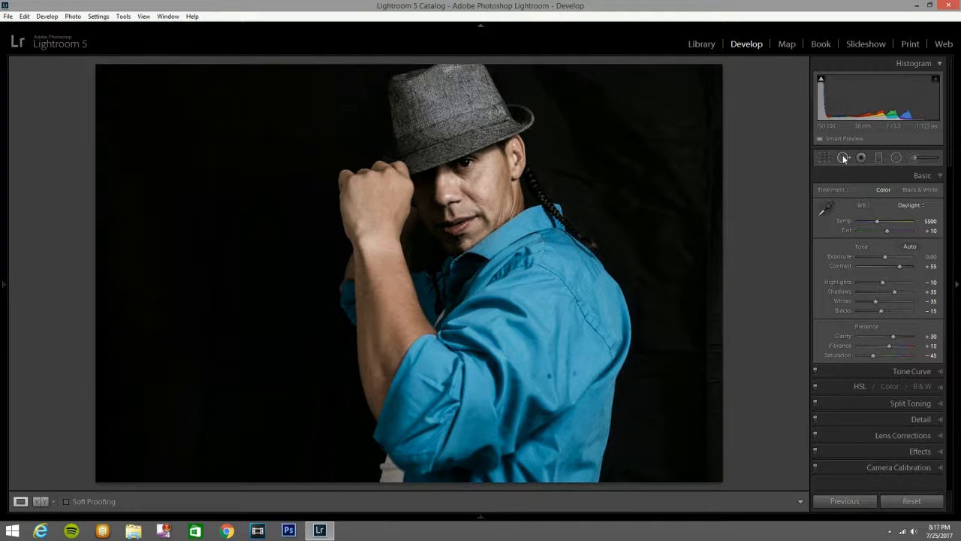
pyautogui.click(842, 157)
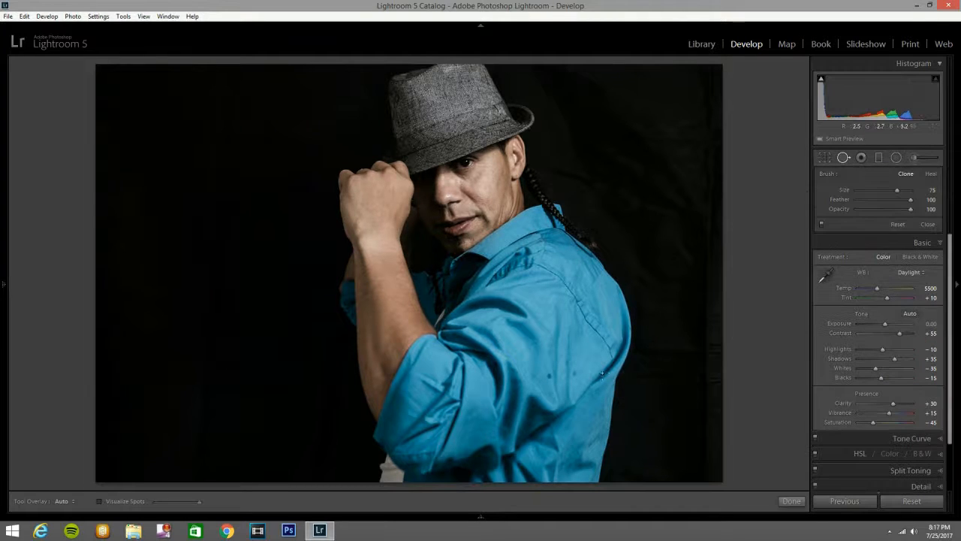
pyautogui.click(548, 375)
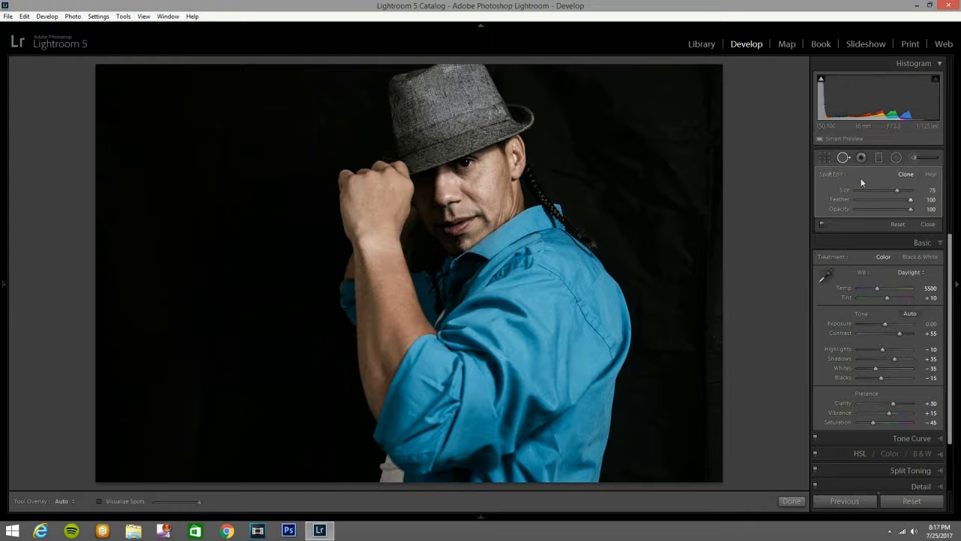
pyautogui.click(843, 158)
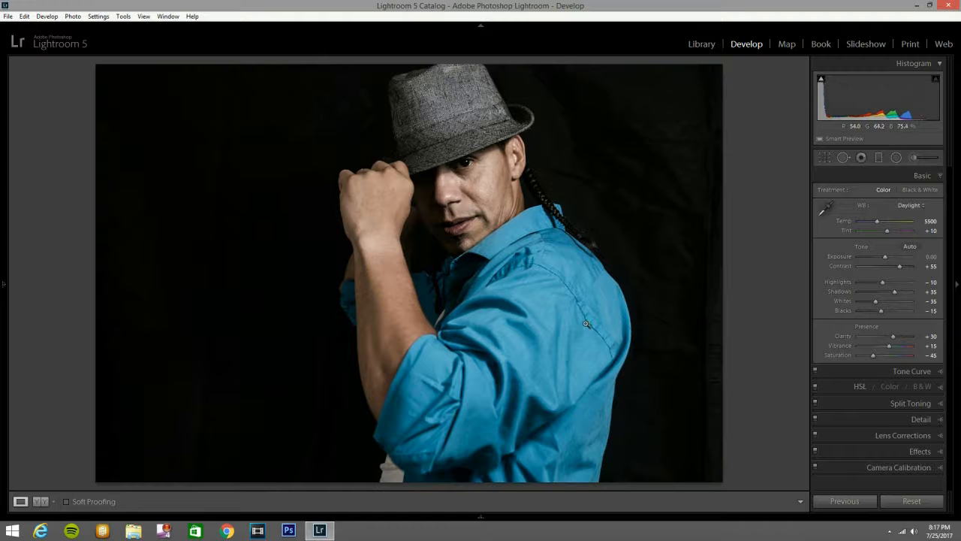
# Lift the black point of the RGB tone curve and add points that flatten its shadow end for a faded look
pyautogui.click(935, 372)
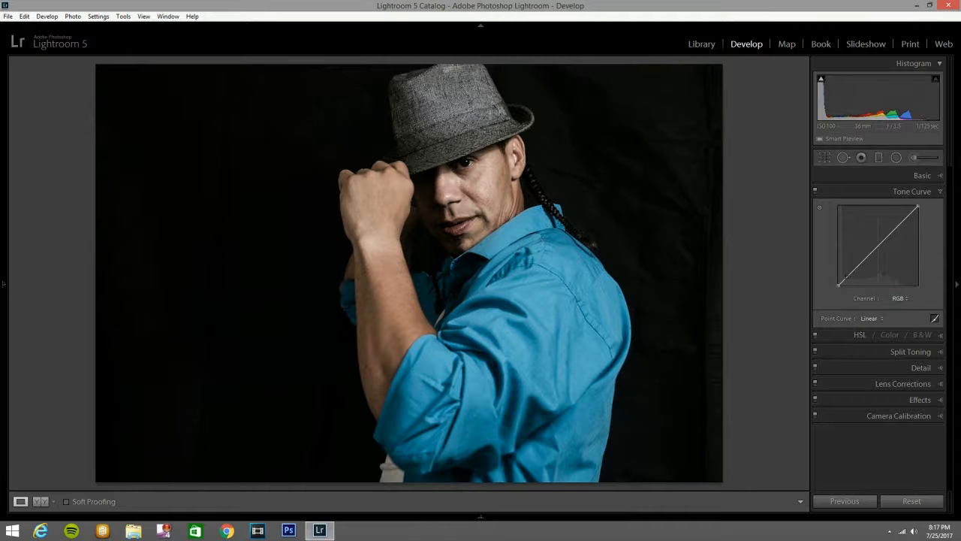
pyautogui.moveTo(839, 284); pyautogui.dragTo(839, 274)
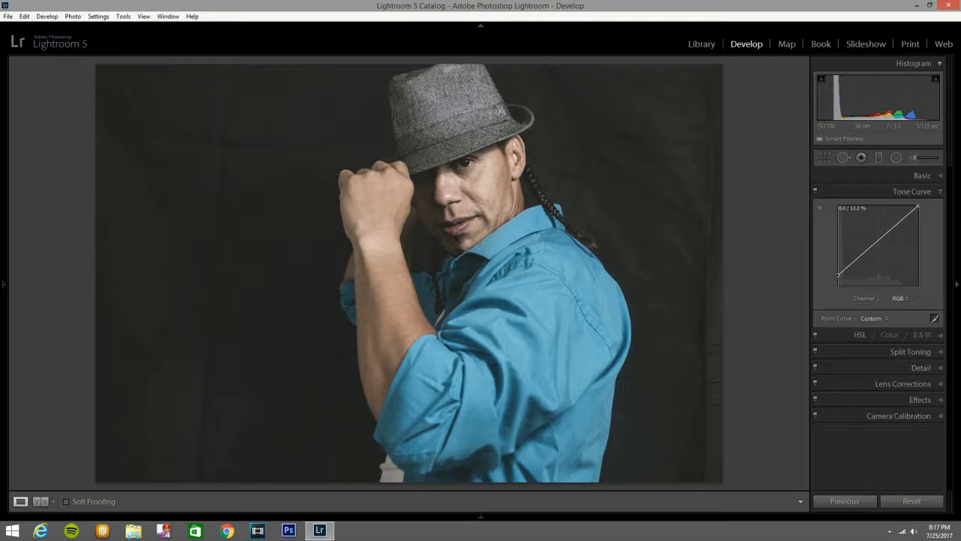
pyautogui.moveTo(838, 274); pyautogui.dragTo(845, 265)
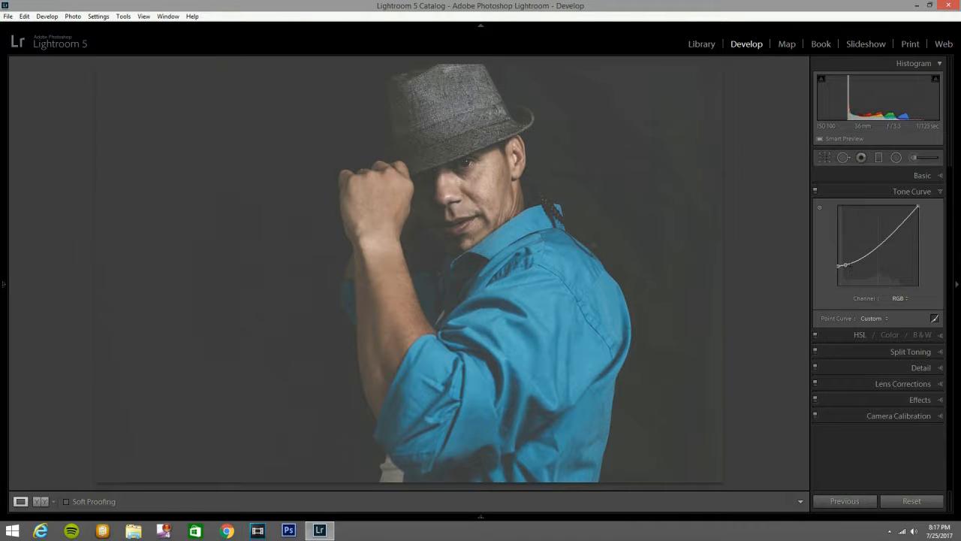
pyautogui.moveTo(856, 258); pyautogui.dragTo(855, 263)
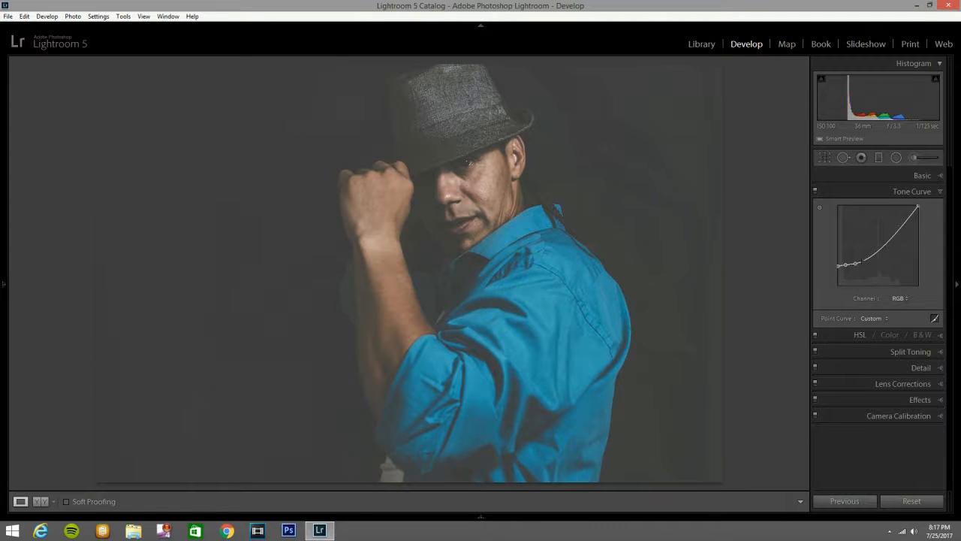
# Add midtone points to the RGB tone curve that steepen it out of the shadows and slightly lift the midtones
pyautogui.moveTo(863, 261); pyautogui.dragTo(875, 244)
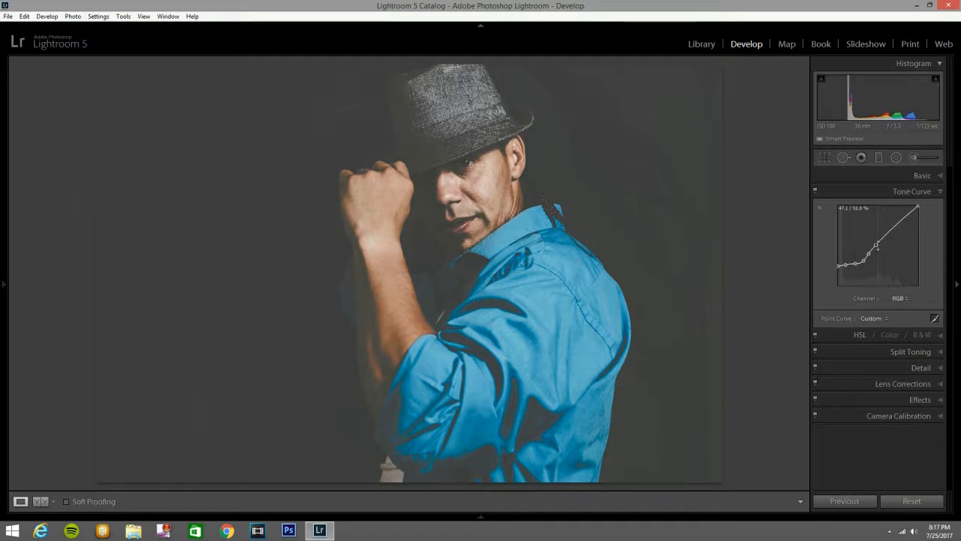
pyautogui.click(887, 233)
pyautogui.moveTo(886, 234); pyautogui.dragTo(886, 231)
pyautogui.click(873, 247)
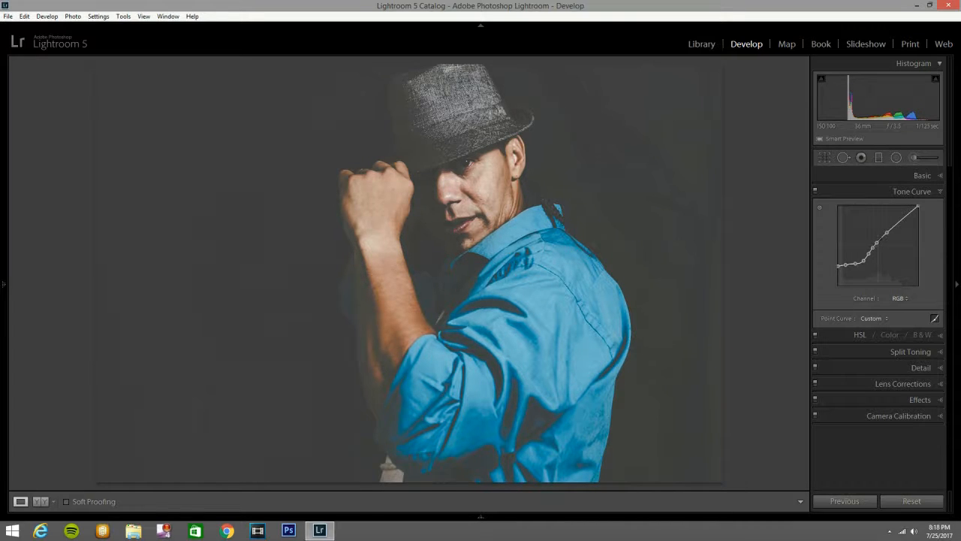
pyautogui.click(881, 239)
# Lower the white point of the RGB tone curve and add highlight points that round off its upper end
pyautogui.moveTo(917, 206); pyautogui.dragTo(917, 218)
pyautogui.click(906, 221)
pyautogui.moveTo(897, 224); pyautogui.dragTo(901, 223)
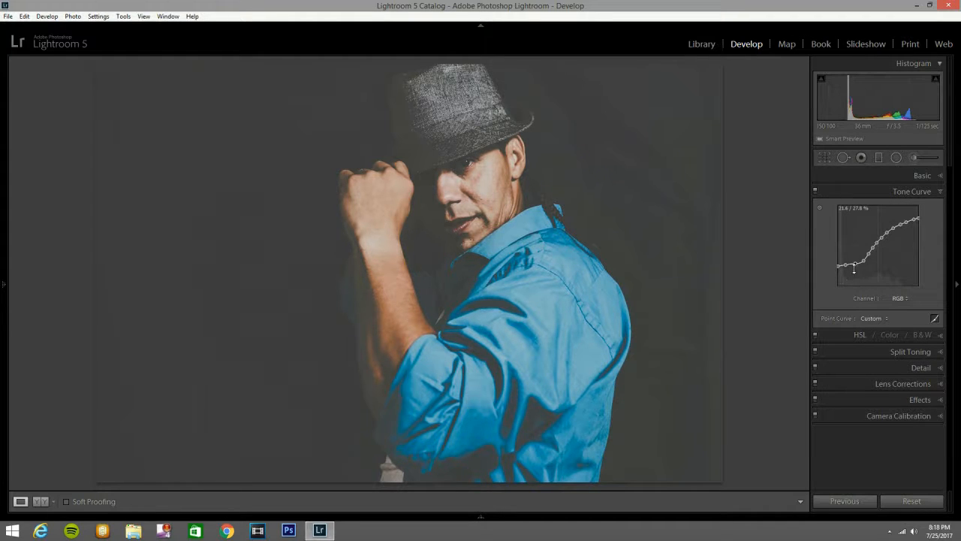
pyautogui.moveTo(856, 263); pyautogui.dragTo(856, 263)
# Set the HSL saturation to -14 for red, -14 for orange, -13 for yellow and +21 for blue
pyautogui.click(938, 340)
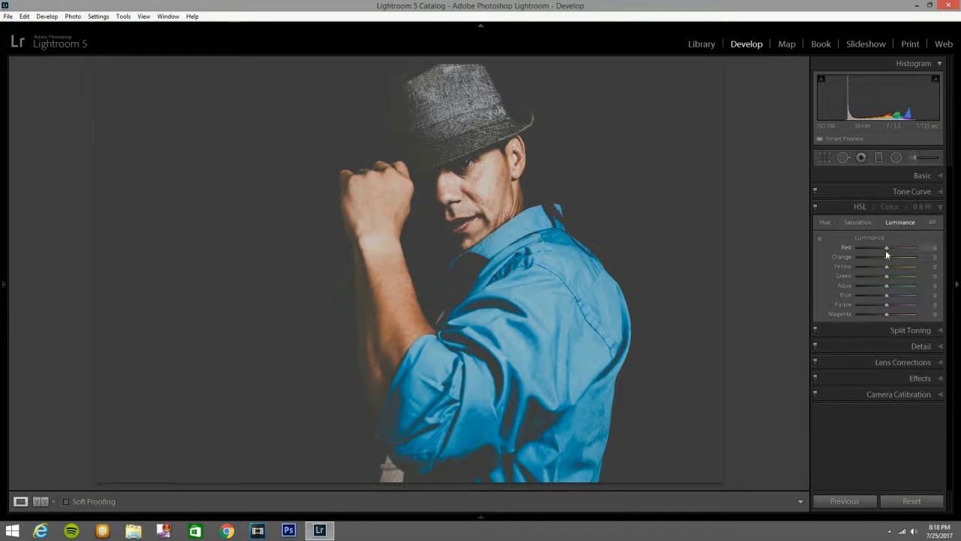
pyautogui.click(864, 224)
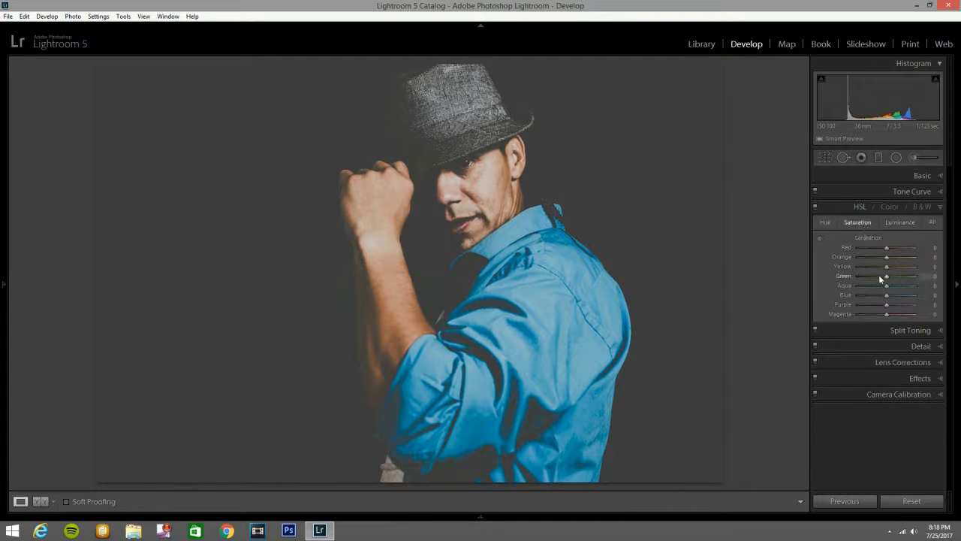
pyautogui.moveTo(886, 248); pyautogui.dragTo(886, 247)
pyautogui.moveTo(886, 261); pyautogui.dragTo(882, 259)
pyautogui.moveTo(886, 271); pyautogui.dragTo(882, 269)
pyautogui.moveTo(886, 300); pyautogui.dragTo(892, 299)
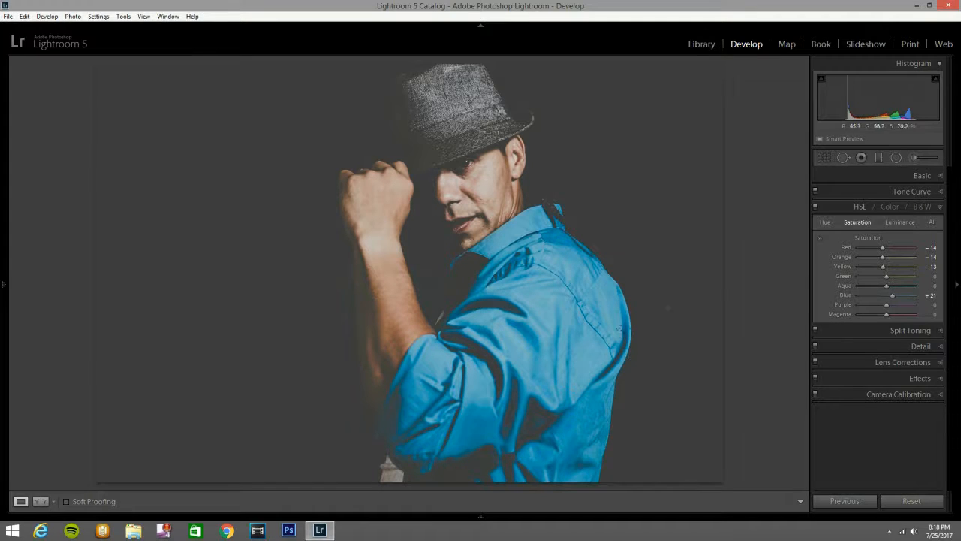
# Raise the HSL luminance to +39 for orange, +37 for yellow and +100 for red
pyautogui.click(901, 222)
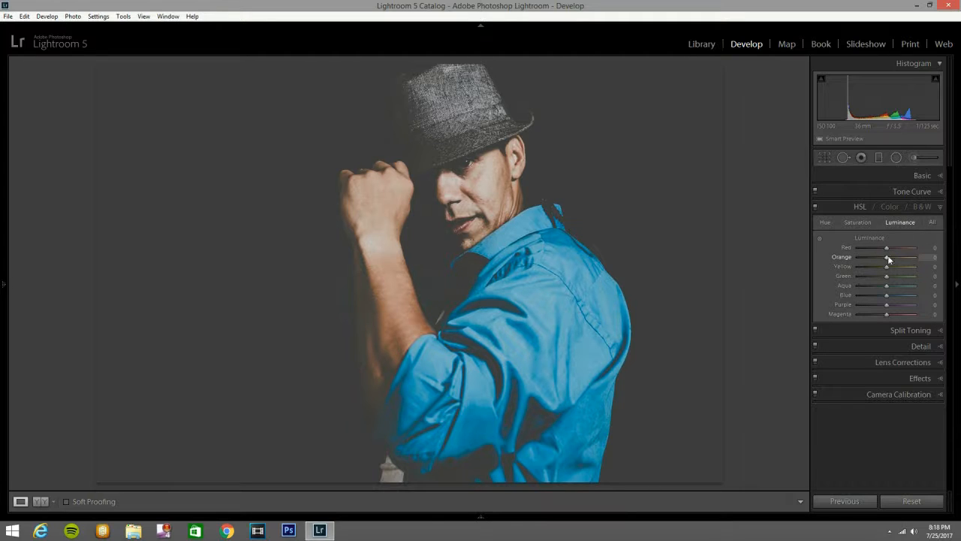
pyautogui.moveTo(888, 257); pyautogui.dragTo(901, 259)
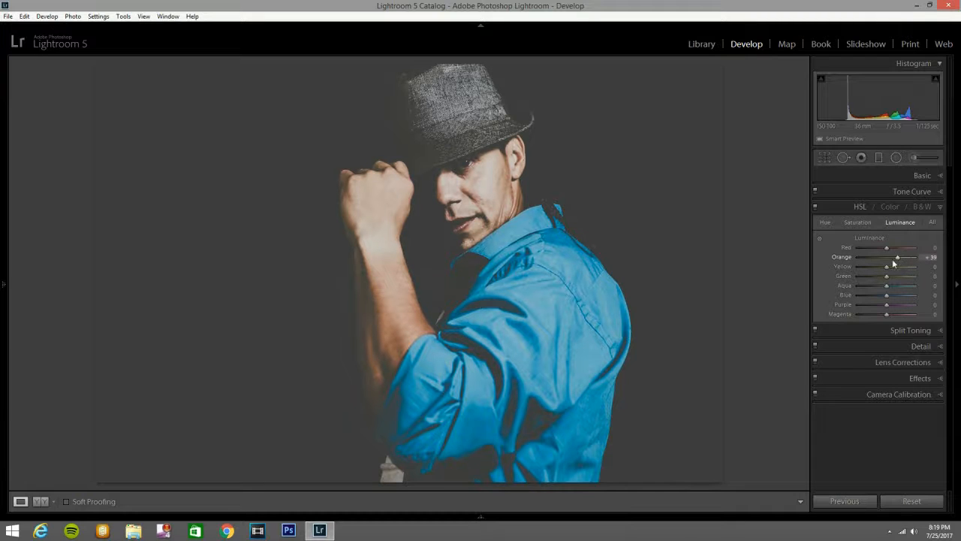
pyautogui.moveTo(886, 269)
pyautogui.mouseDown()
pyautogui.moveTo(906, 267)
pyautogui.moveTo(898, 271)
pyautogui.mouseUp()
pyautogui.moveTo(886, 247); pyautogui.dragTo(939, 253)
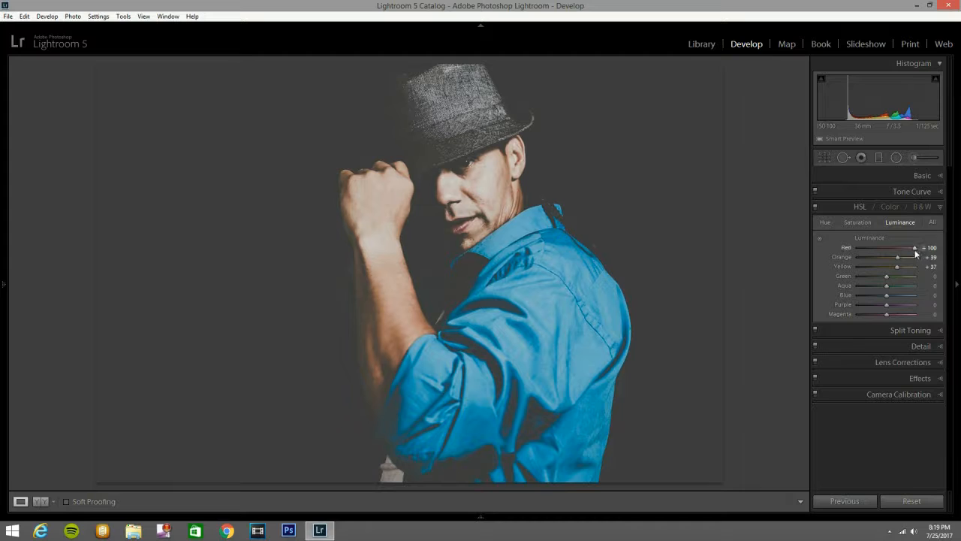
# Reduce the red HSL saturation to -38
pyautogui.click(861, 222)
pyautogui.moveTo(883, 248); pyautogui.dragTo(880, 251)
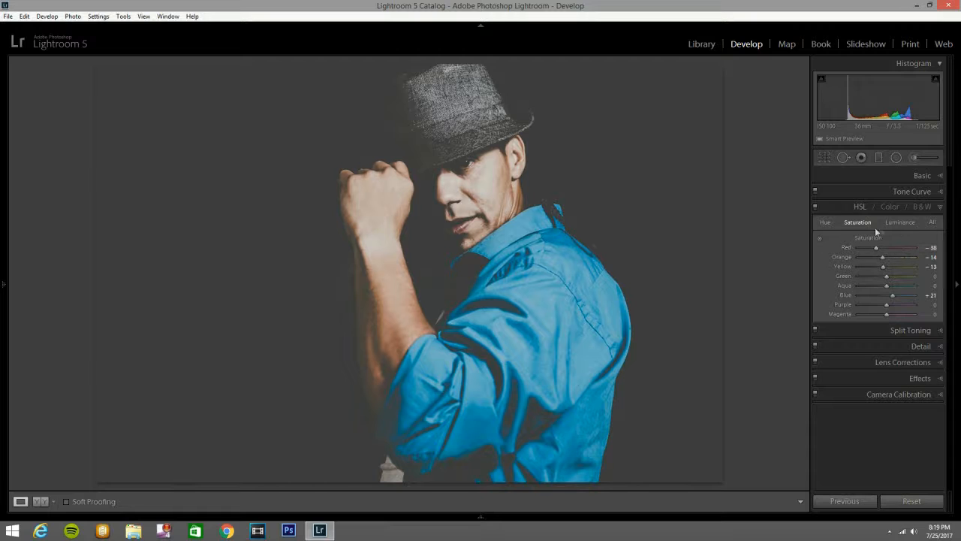
# Try shifting the red HSL hue toward its upper end, and reset it to the default
pyautogui.click(901, 222)
pyautogui.click(825, 223)
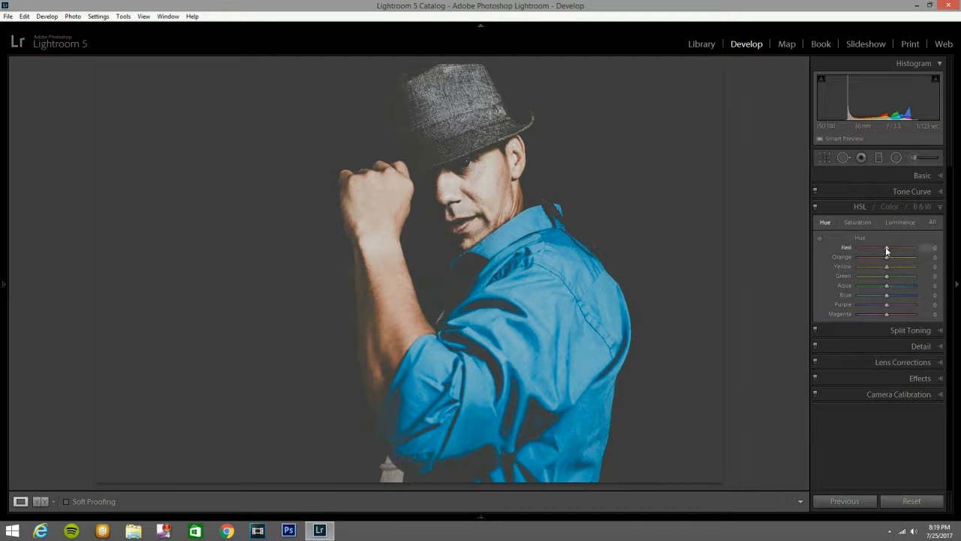
pyautogui.moveTo(887, 250); pyautogui.dragTo(928, 251)
pyautogui.doubleClick(844, 249)
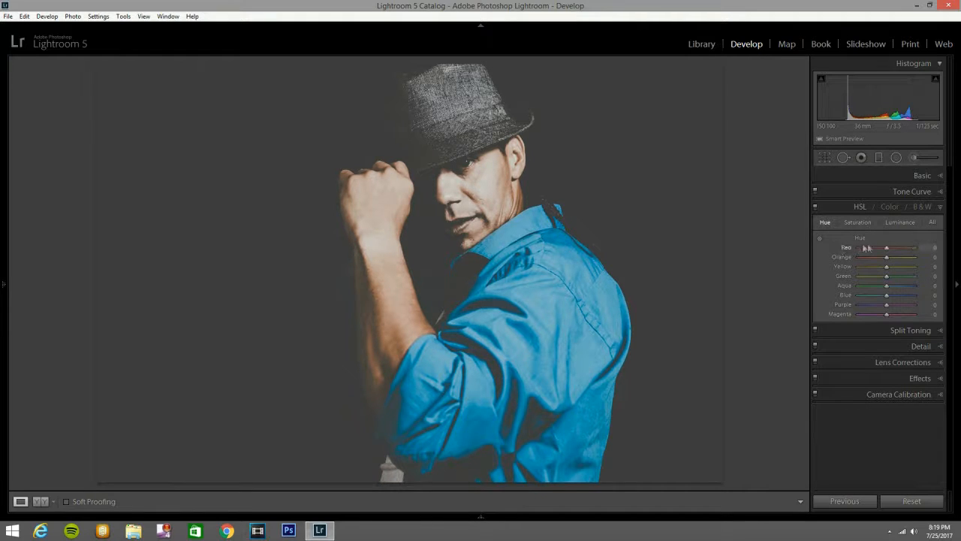
# Raise the blue HSL luminance to +43 to brighten the shirt
pyautogui.click(899, 222)
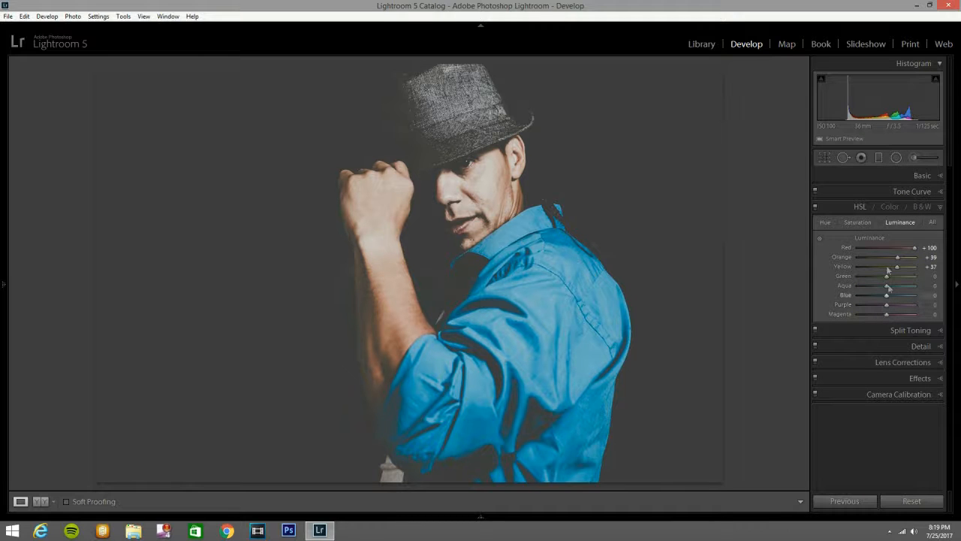
pyautogui.moveTo(887, 299); pyautogui.dragTo(898, 294)
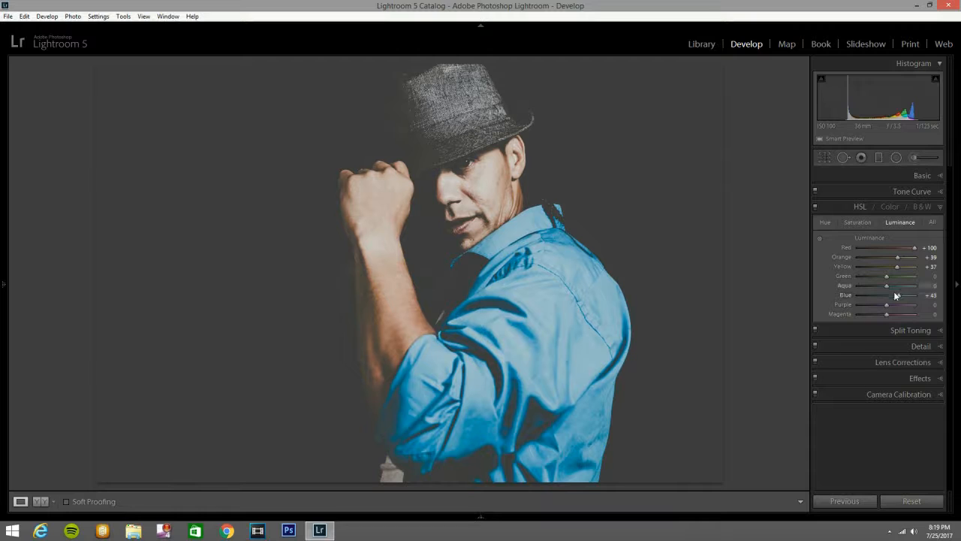
# Sharpen the photo with an amount of 50, a radius of 0.8 and a masking of 22
pyautogui.click(939, 332)
pyautogui.click(936, 324)
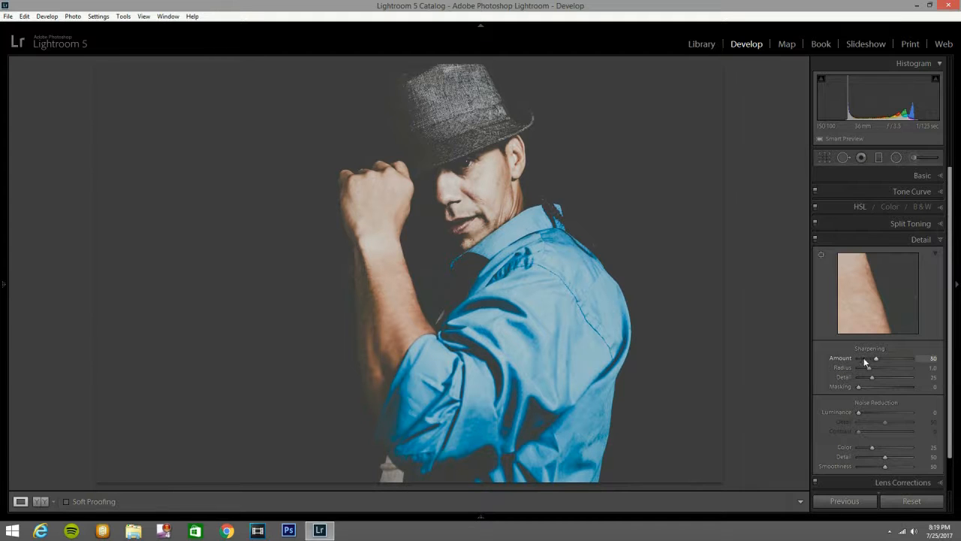
pyautogui.press('Down')
pyautogui.moveTo(858, 388); pyautogui.dragTo(870, 386)
pyautogui.scroll(-1, 907, 434)
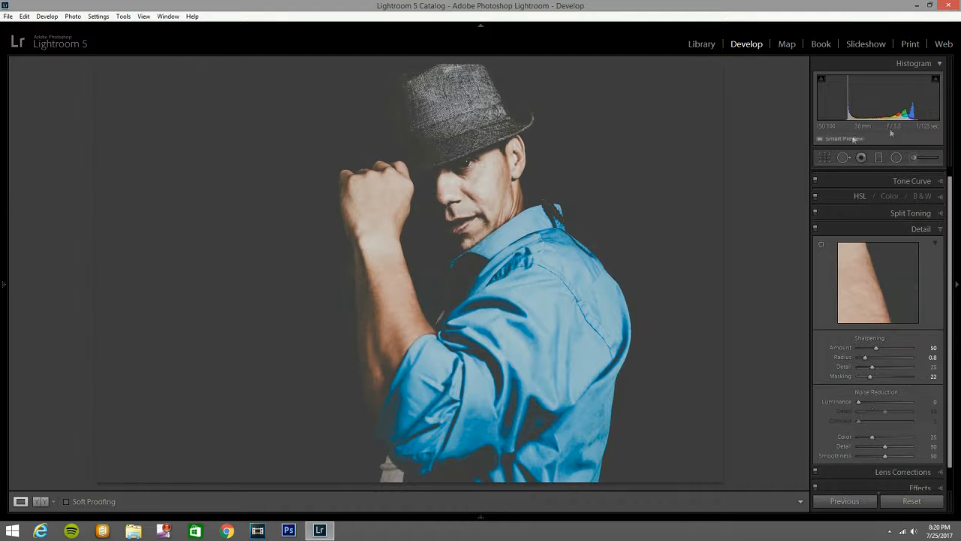
# Raise the blue primary saturation in the camera calibration to +53
pyautogui.click(938, 473)
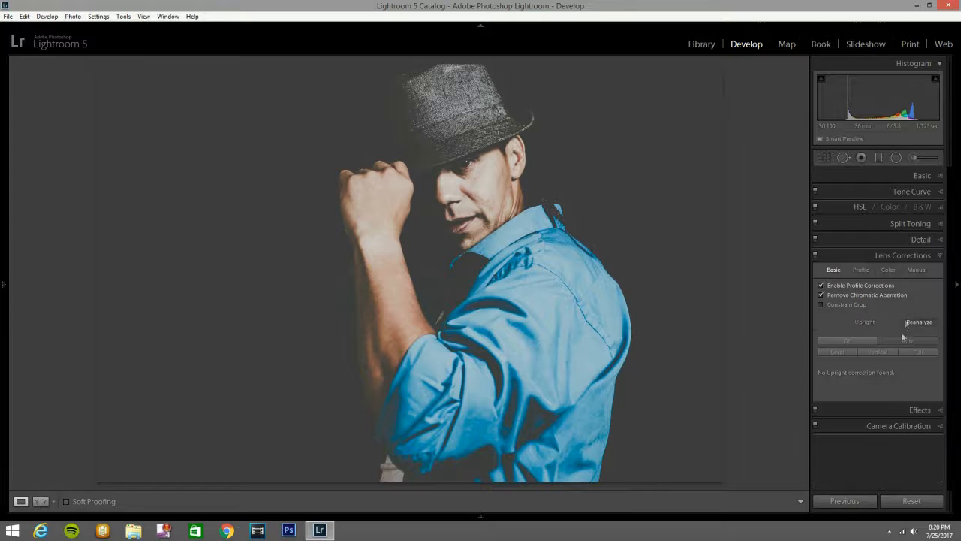
pyautogui.click(938, 425)
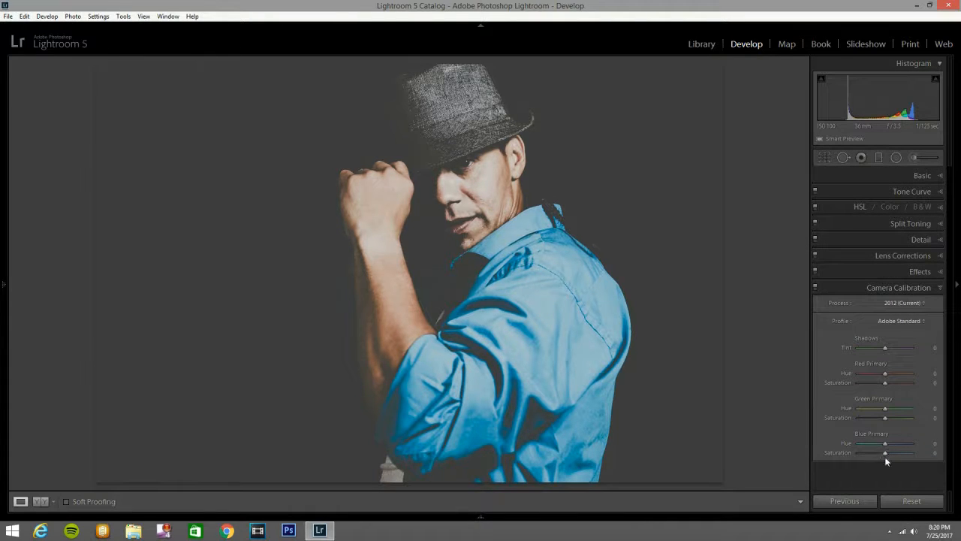
pyautogui.moveTo(893, 451); pyautogui.dragTo(899, 452)
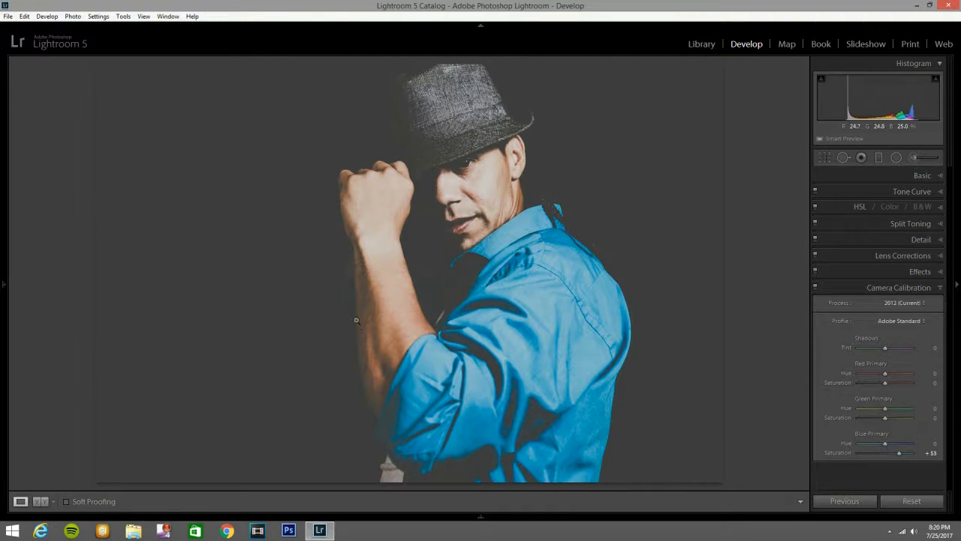
# Brush over the bluish ghosting in the background beside the raised forearm and set that mask's exposure to -1.43
pyautogui.click(351, 271)
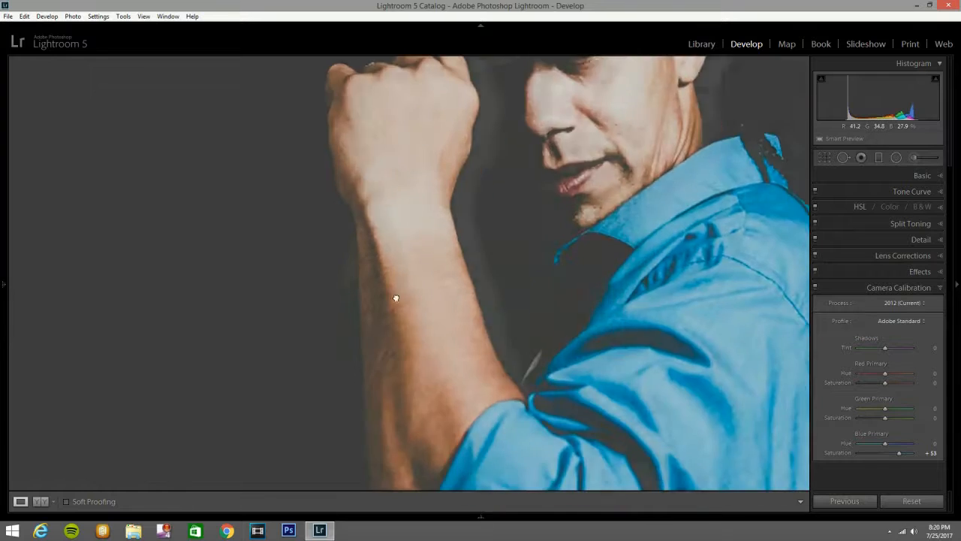
pyautogui.click(913, 159)
pyautogui.press('h')
pyautogui.scroll(3, 447, 336)
pyautogui.moveTo(457, 310)
pyautogui.mouseDown()
pyautogui.moveTo(461, 248)
pyautogui.moveTo(440, 390)
pyautogui.moveTo(457, 280)
pyautogui.moveTo(452, 342)
pyautogui.moveTo(481, 310)
pyautogui.mouseUp()
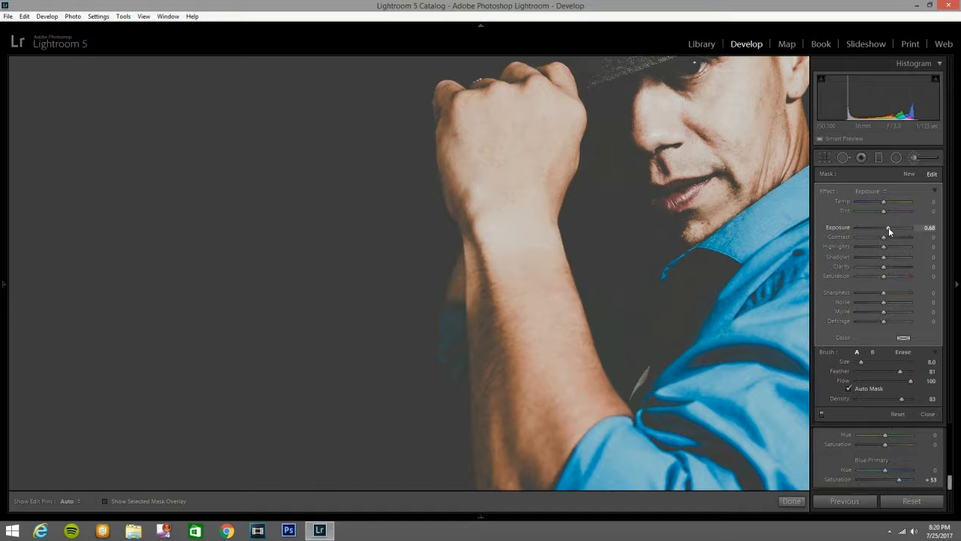
pyautogui.moveTo(889, 226); pyautogui.dragTo(875, 228)
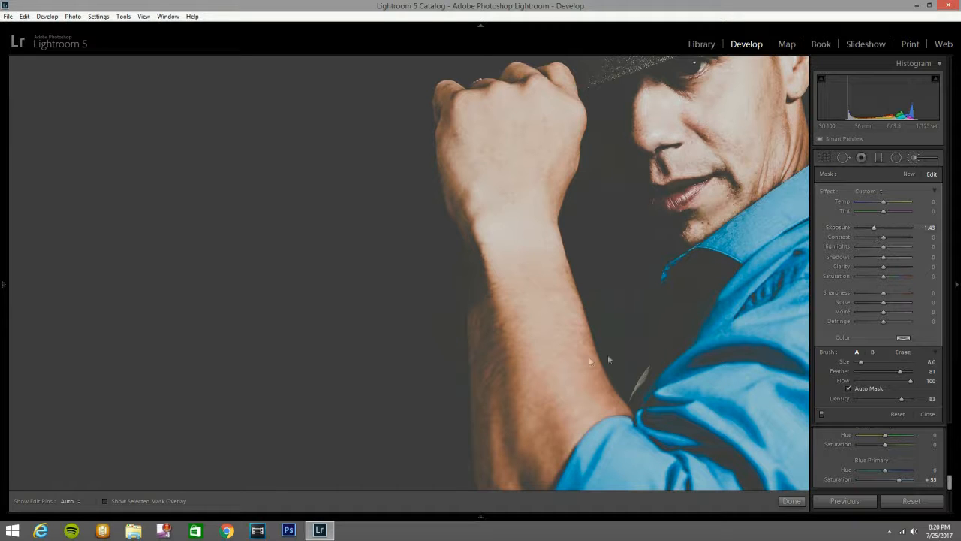
# Erase the darkening mask where it spills onto the forearm's edge, using a brush size of 3.0, and close the brush
pyautogui.scroll(-2, 519, 383)
pyautogui.press('alt')
pyautogui.moveTo(472, 258)
pyautogui.mouseDown()
pyautogui.moveTo(472, 228)
pyautogui.moveTo(485, 287)
pyautogui.moveTo(475, 279)
pyautogui.moveTo(473, 313)
pyautogui.moveTo(470, 221)
pyautogui.moveTo(494, 324)
pyautogui.mouseUp()
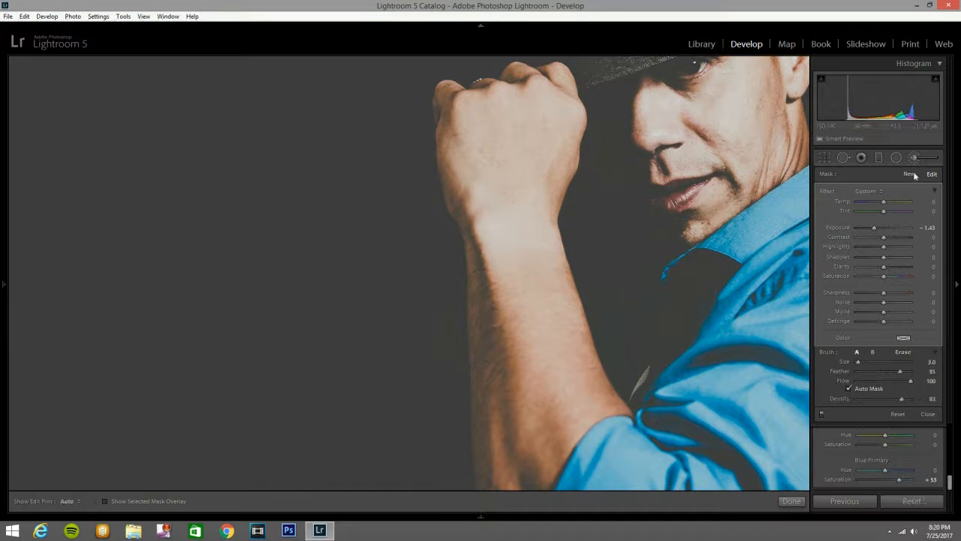
pyautogui.press('k')
pyautogui.click(556, 299)
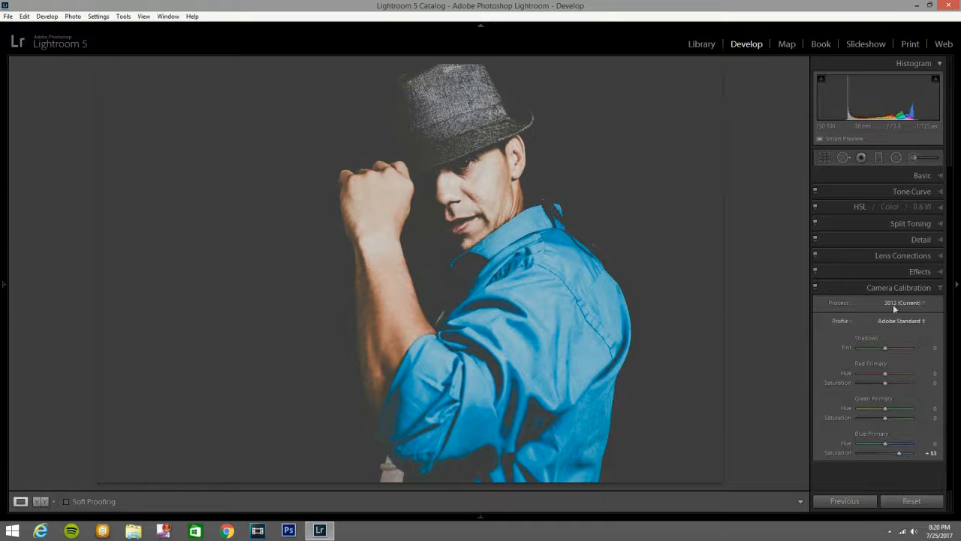
# Set the basic contrast to +28 and the shadows to +49
pyautogui.click(936, 175)
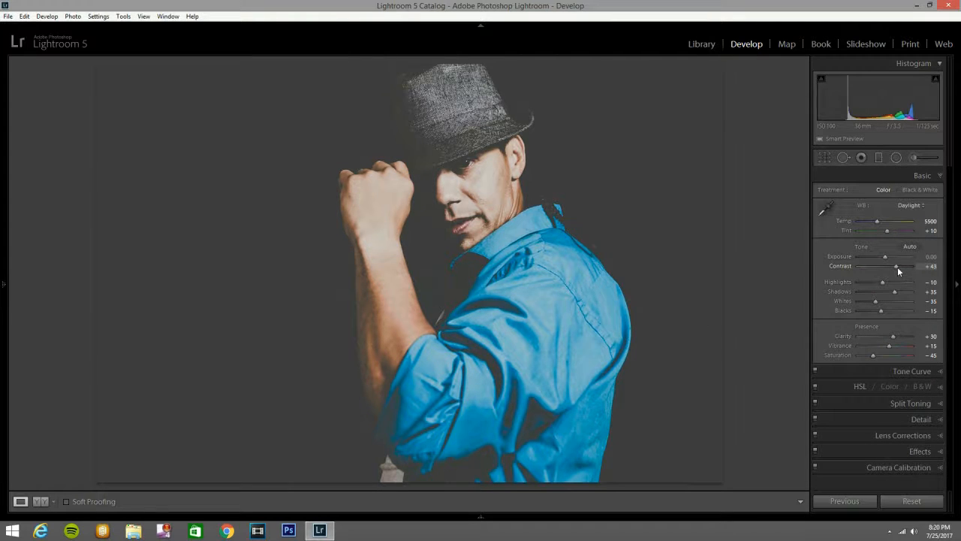
pyautogui.moveTo(898, 268); pyautogui.dragTo(893, 269)
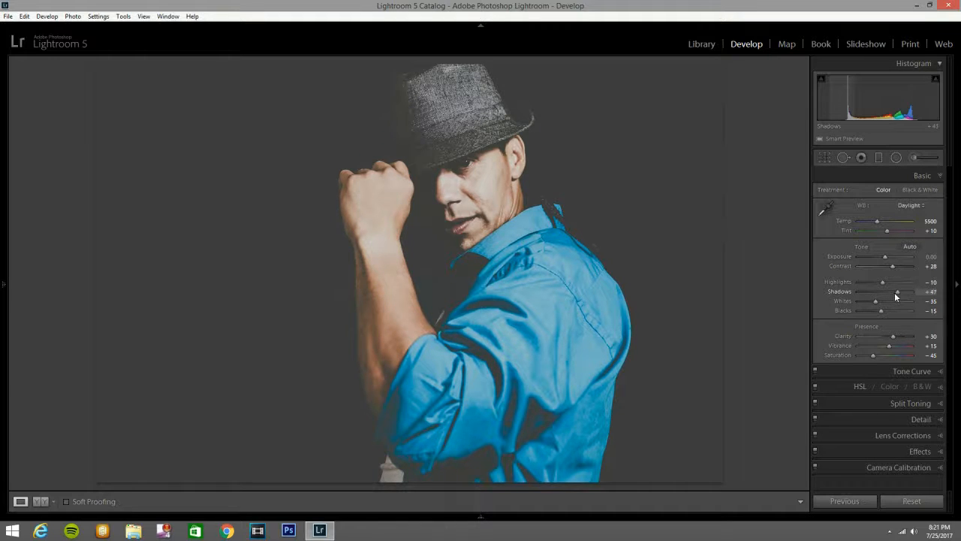
pyautogui.moveTo(895, 298); pyautogui.dragTo(898, 298)
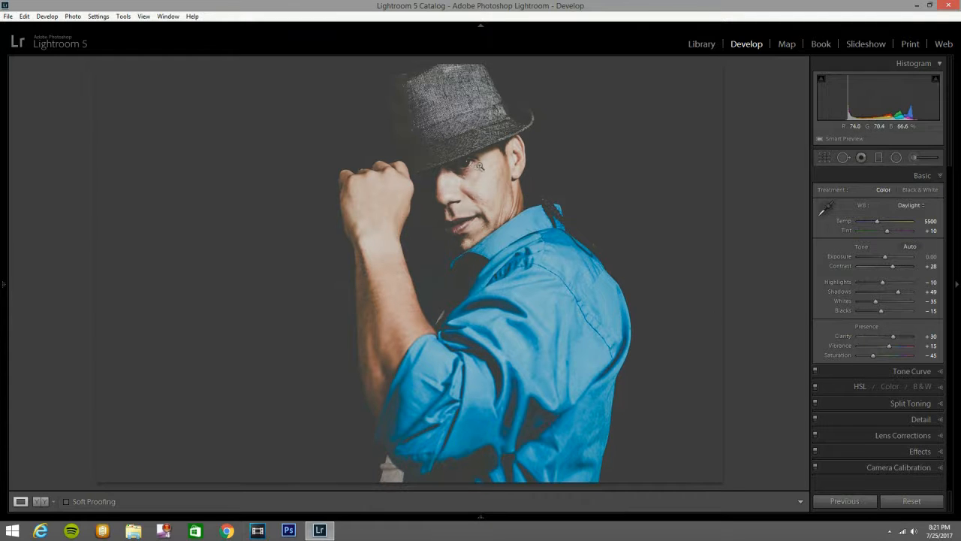
# Brush the visible eye with a new adjustment of 0.23 exposure and 15 shadows at a brush size of 1.0
pyautogui.click(497, 211)
pyautogui.moveTo(497, 211); pyautogui.dragTo(538, 335)
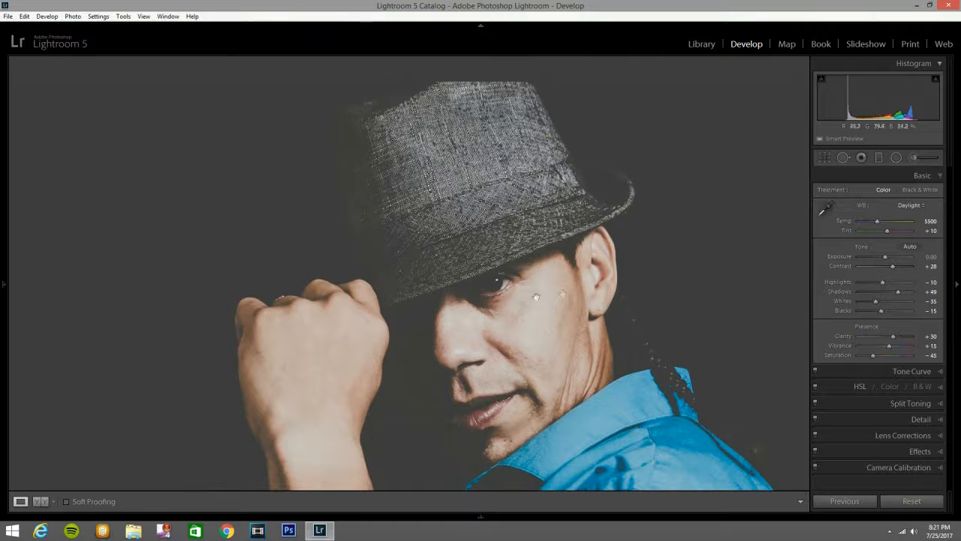
pyautogui.click(915, 158)
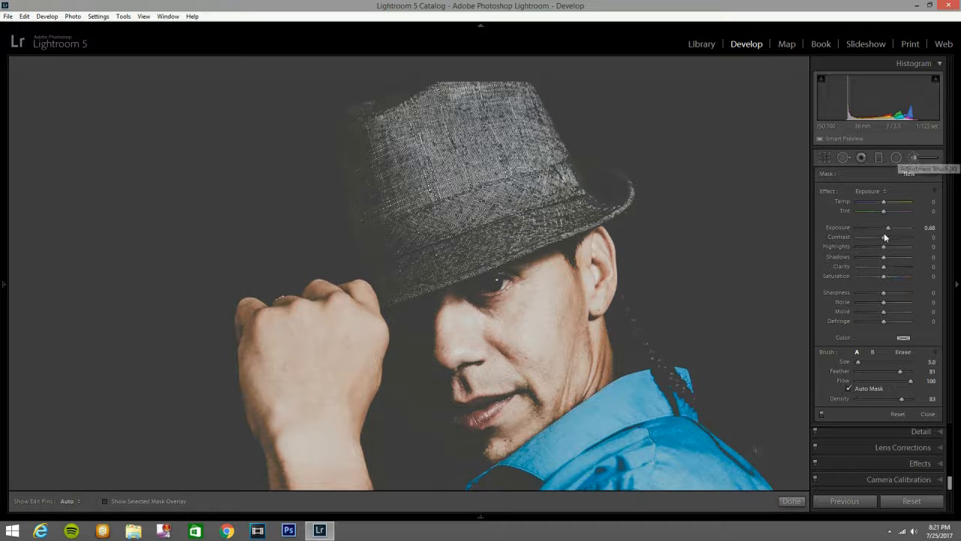
pyautogui.moveTo(886, 232); pyautogui.dragTo(883, 231)
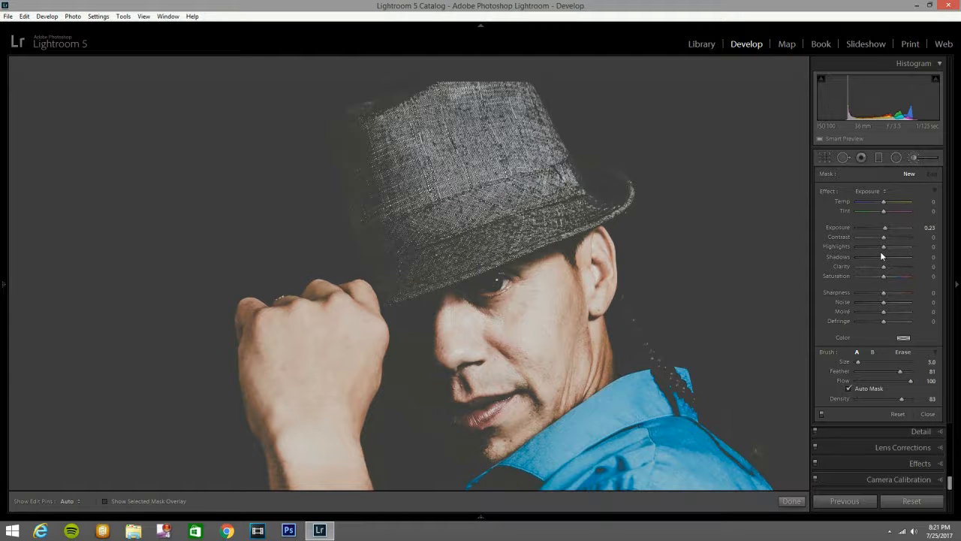
pyautogui.moveTo(882, 258); pyautogui.dragTo(888, 261)
pyautogui.scroll(-10, 453, 289)
pyautogui.scroll(10, 497, 282)
pyautogui.click(496, 280)
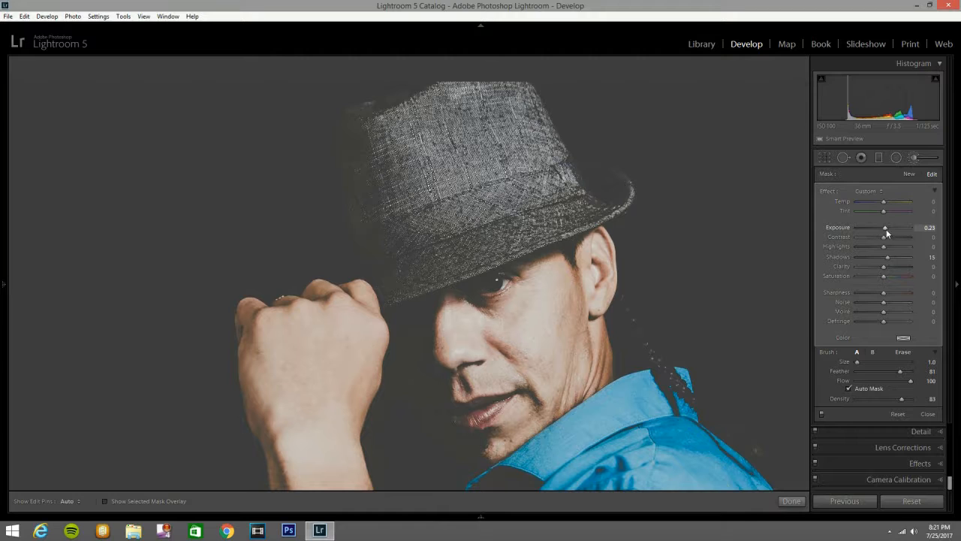
# Raise the exposure of the eye adjustment slightly and close the brush
pyautogui.moveTo(886, 232); pyautogui.dragTo(888, 231)
pyautogui.click(910, 161)
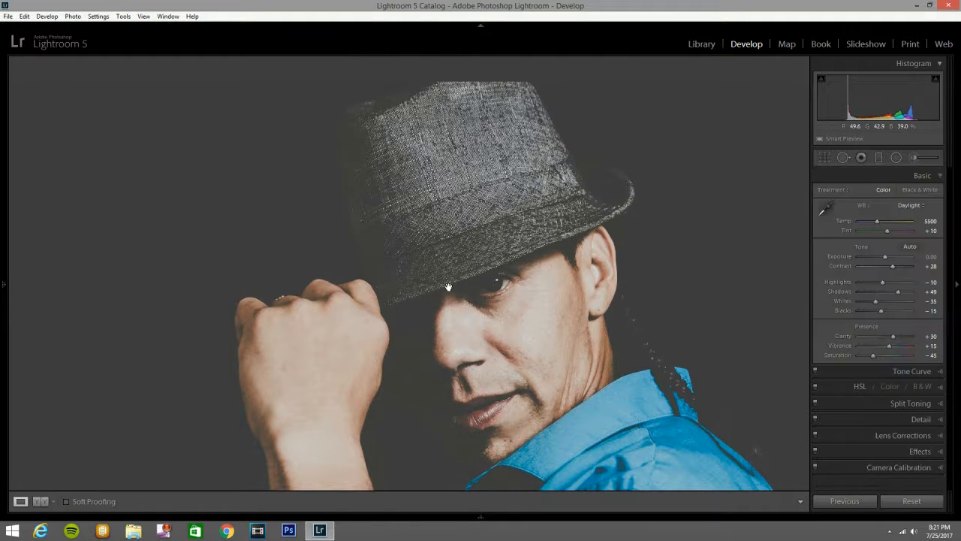
pyautogui.press('z')
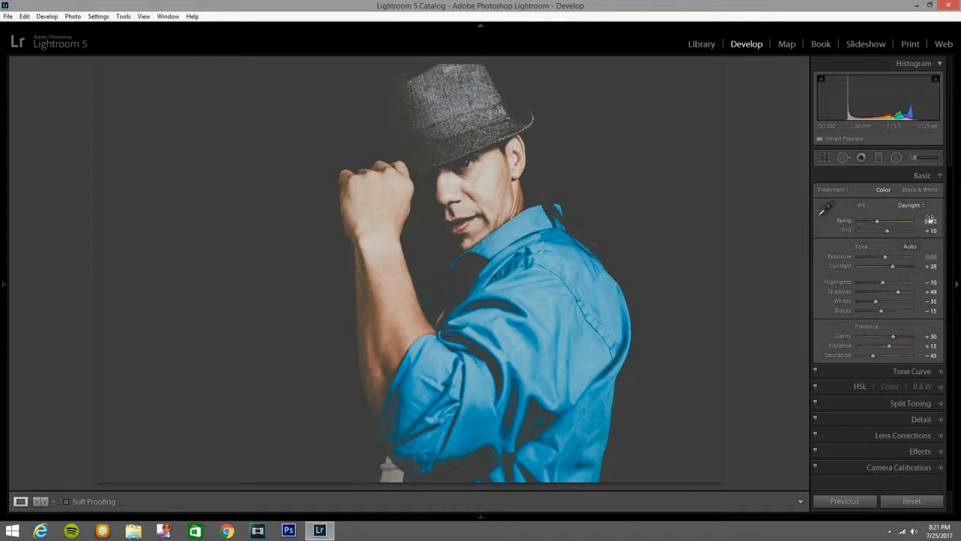
# Paint a new adjustment over the hat at a brush size of 9.0, with 0.23 exposure and 15 shadows
pyautogui.click(912, 159)
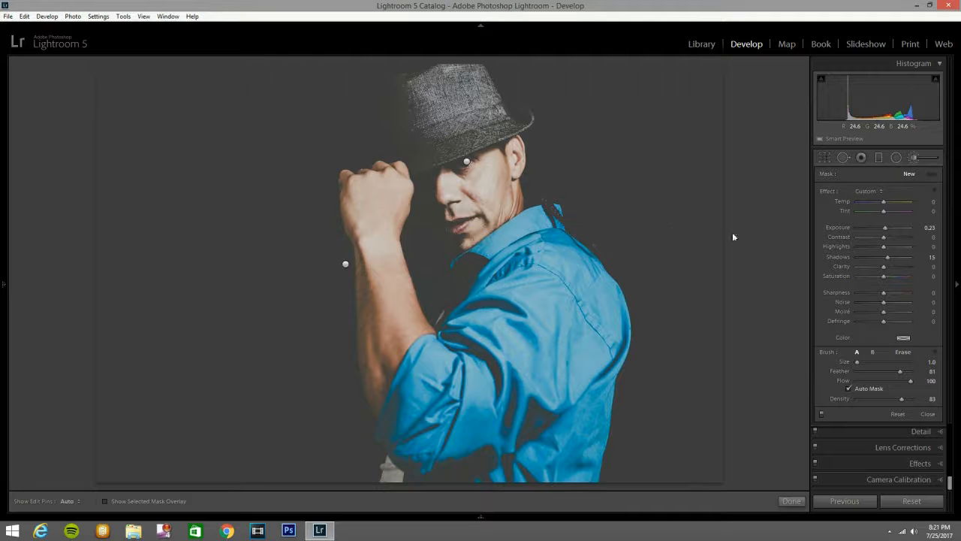
pyautogui.scroll(4, 470, 90)
pyautogui.moveTo(470, 90)
pyautogui.mouseDown()
pyautogui.moveTo(460, 85)
pyautogui.moveTo(434, 105)
pyautogui.moveTo(439, 126)
pyautogui.moveTo(458, 135)
pyautogui.mouseUp()
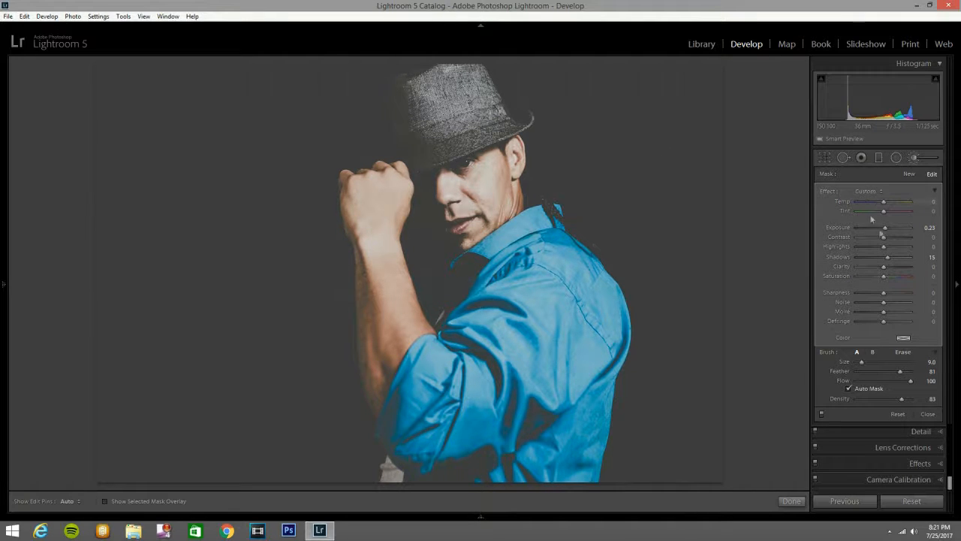
# Set the hat adjustment's exposure to 0.38 and its clarity to 30, and close the brush
pyautogui.moveTo(890, 227); pyautogui.dragTo(891, 227)
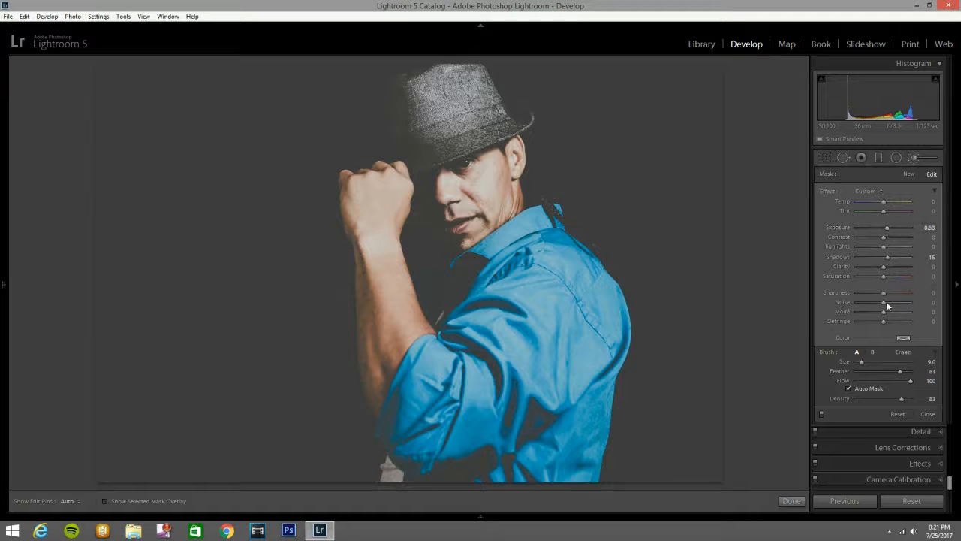
pyautogui.moveTo(884, 266); pyautogui.dragTo(894, 270)
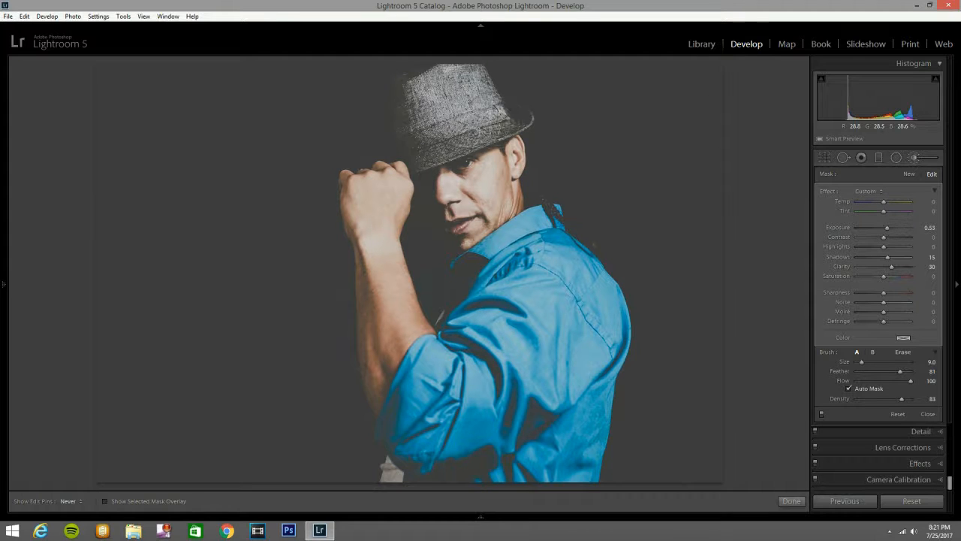
pyautogui.press('h')
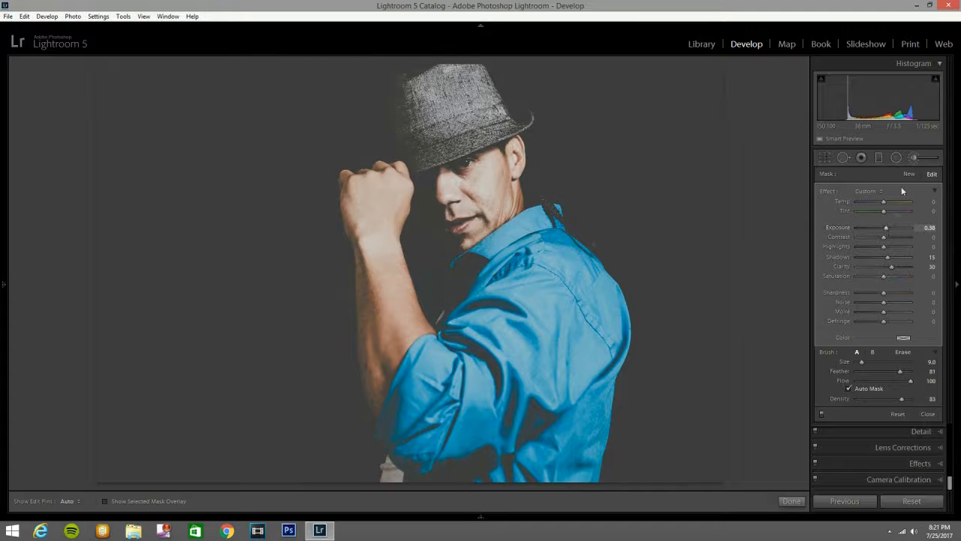
pyautogui.click(913, 157)
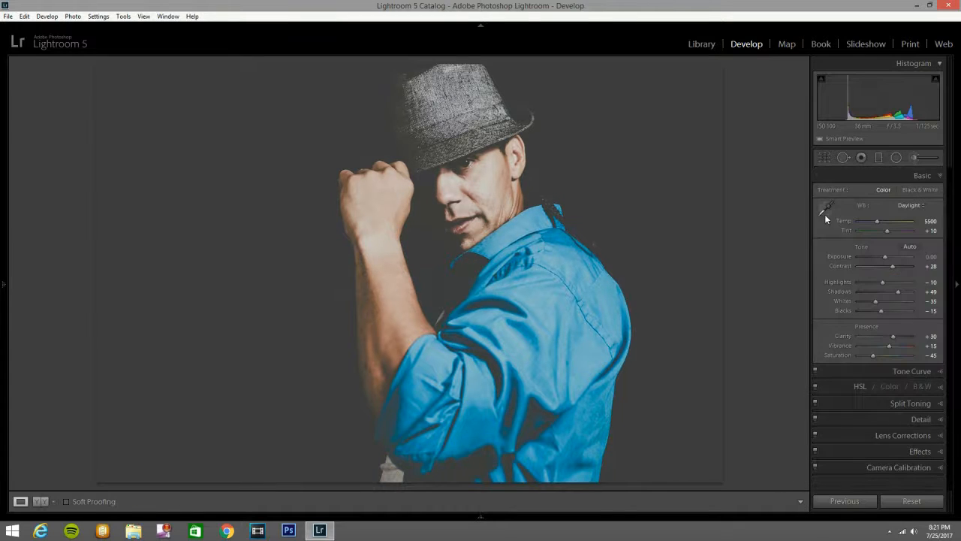
# Set up a new adjustment brush with the Clarity effect at -42
pyautogui.click(915, 157)
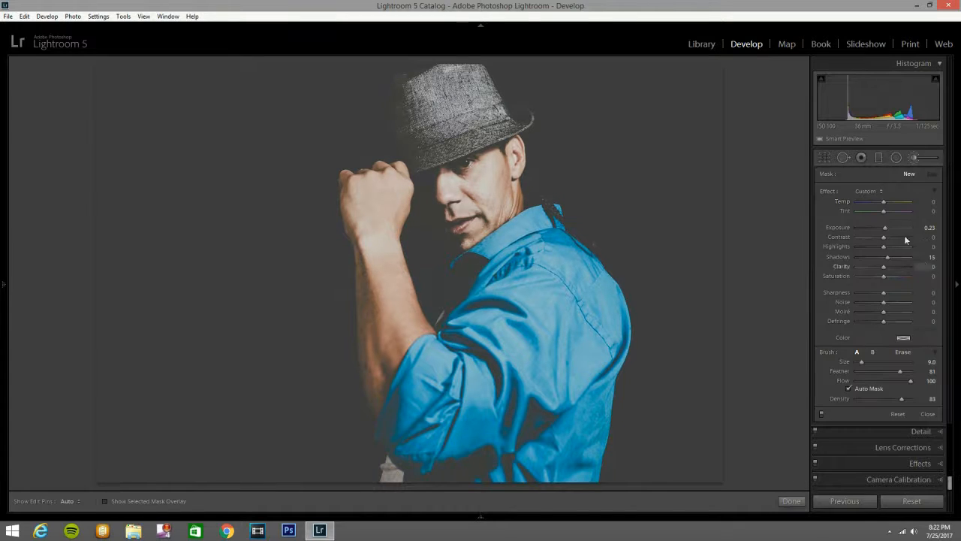
pyautogui.click(875, 192)
pyautogui.click(778, 96)
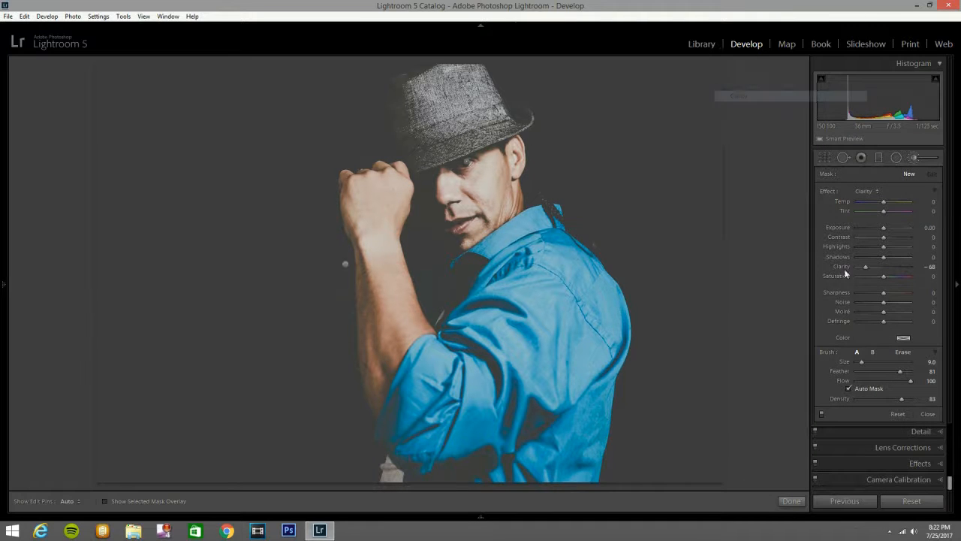
pyautogui.moveTo(865, 267); pyautogui.dragTo(876, 269)
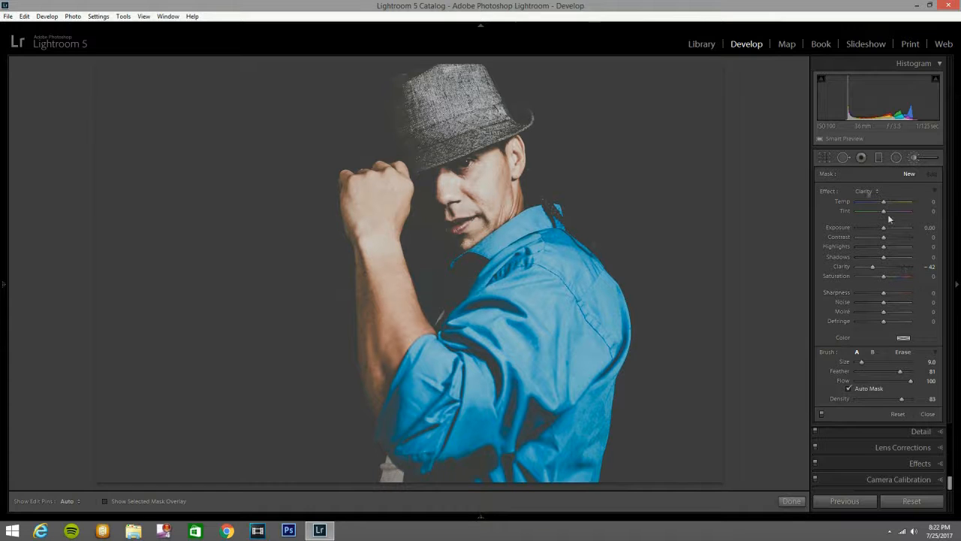
# Soften the blue shirt by painting the clarity adjustment over its back, sleeve and shoulder, varying the brush size
pyautogui.press('h')
pyautogui.press(']')
pyautogui.press(']')
pyautogui.moveTo(496, 419)
pyautogui.mouseDown()
pyautogui.moveTo(551, 442)
pyautogui.moveTo(586, 411)
pyautogui.mouseUp()
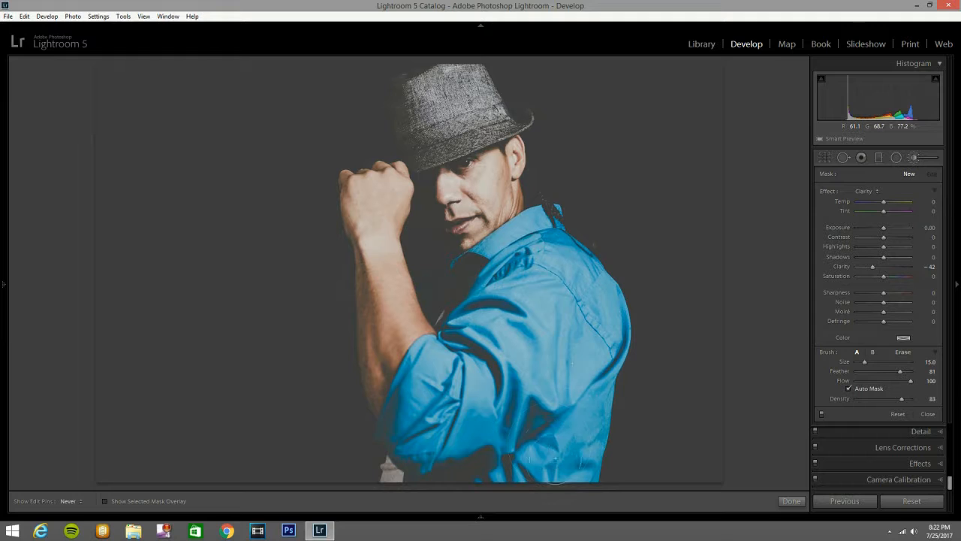
pyautogui.moveTo(500, 300); pyautogui.dragTo(510, 270)
pyautogui.scroll(-3, 515, 266)
pyautogui.press('h')
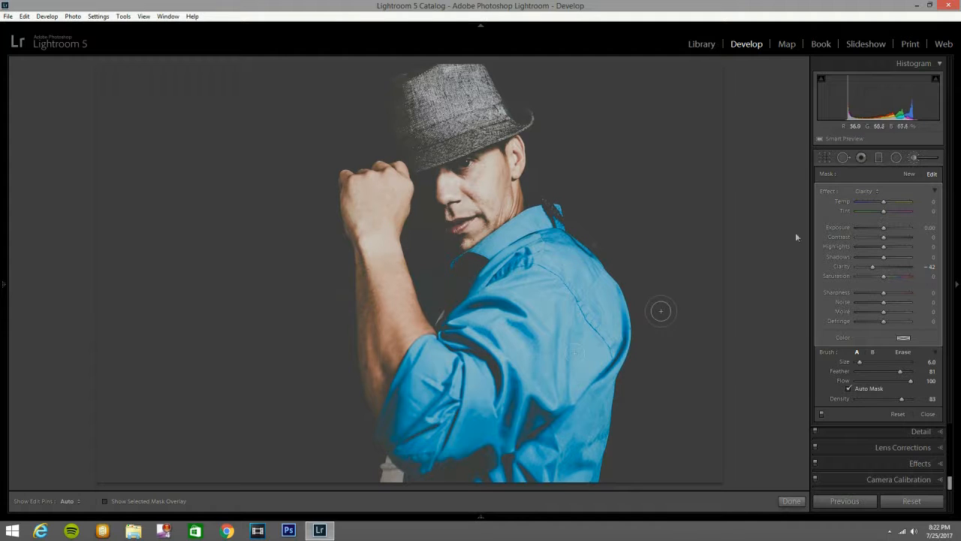
pyautogui.click(910, 159)
# Paint a new brush adjustment over the face and raised arm at size 9.0, and switch its effect to Exposure at 0.23
pyautogui.click(911, 159)
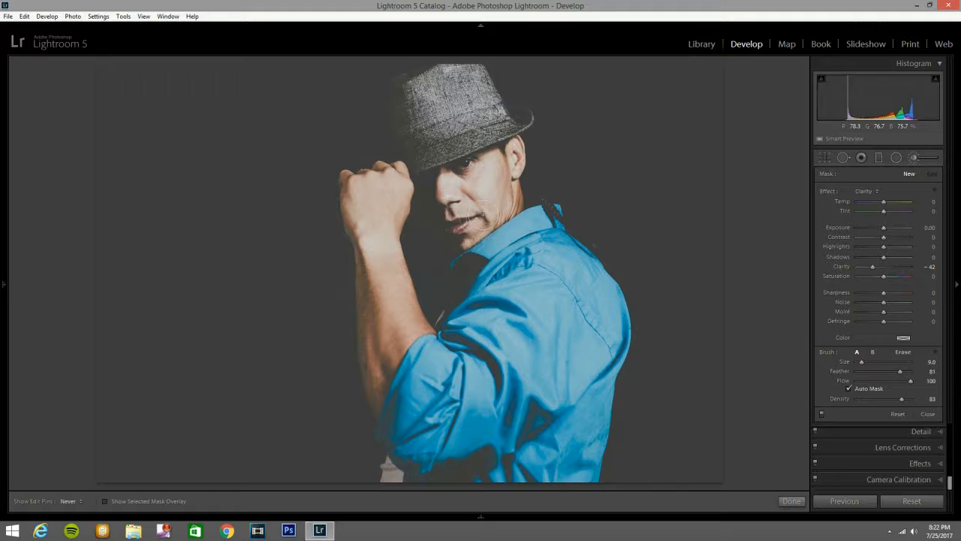
pyautogui.moveTo(446, 228)
pyautogui.mouseDown()
pyautogui.moveTo(414, 215)
pyautogui.moveTo(484, 178)
pyautogui.mouseUp()
pyautogui.moveTo(371, 292)
pyautogui.mouseDown()
pyautogui.moveTo(399, 370)
pyautogui.moveTo(377, 362)
pyautogui.moveTo(375, 389)
pyautogui.moveTo(366, 263)
pyautogui.mouseUp()
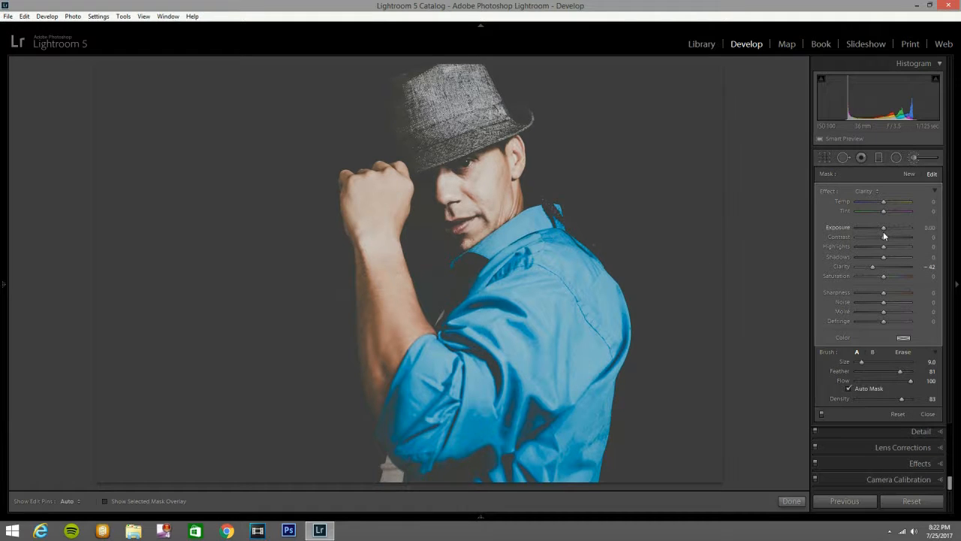
pyautogui.click(880, 192)
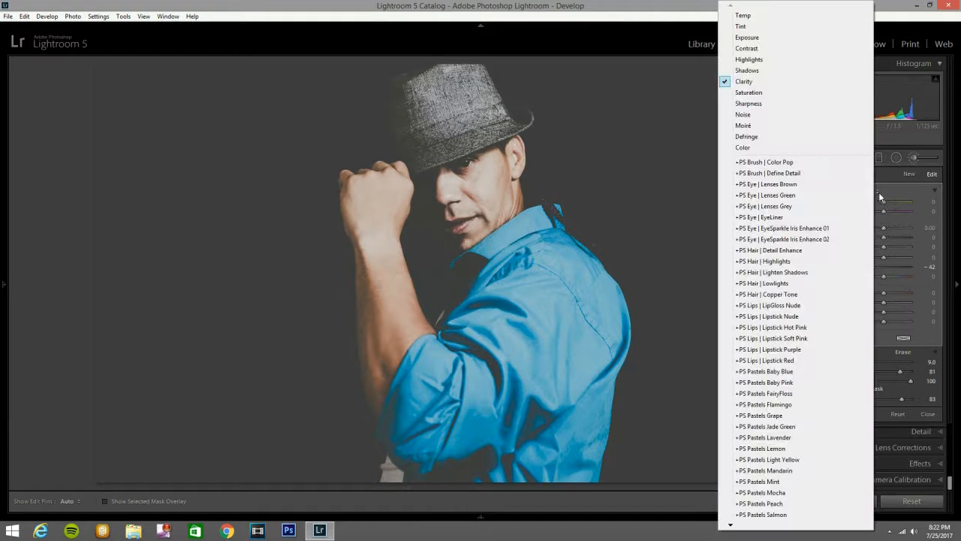
pyautogui.click(813, 43)
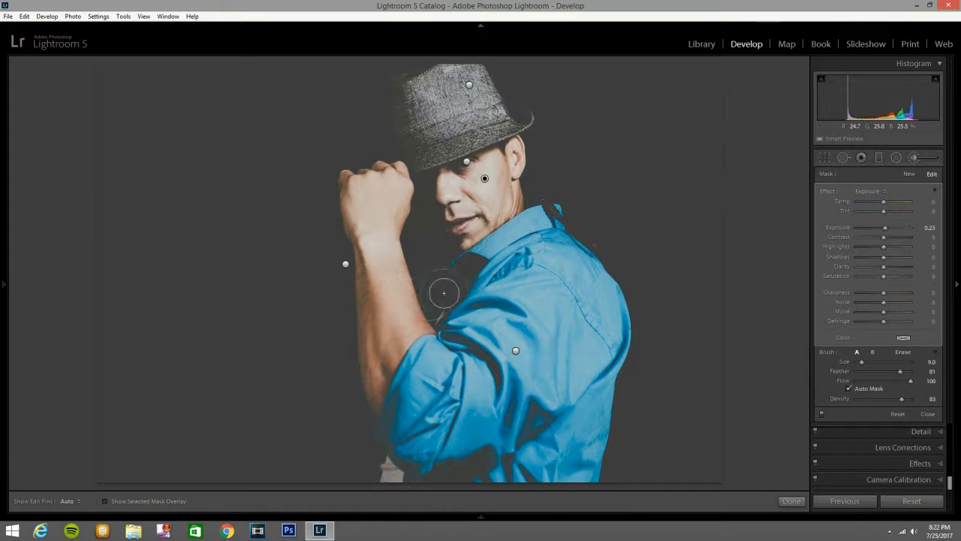
# Set the skin adjustment's exposure to 0.83 and extend its mask along the inner forearm near the elbow at brush size 3.0
pyautogui.moveTo(887, 227)
pyautogui.mouseDown()
pyautogui.moveTo(910, 227)
pyautogui.moveTo(792, 245)
pyautogui.moveTo(911, 242)
pyautogui.moveTo(892, 242)
pyautogui.mouseUp()
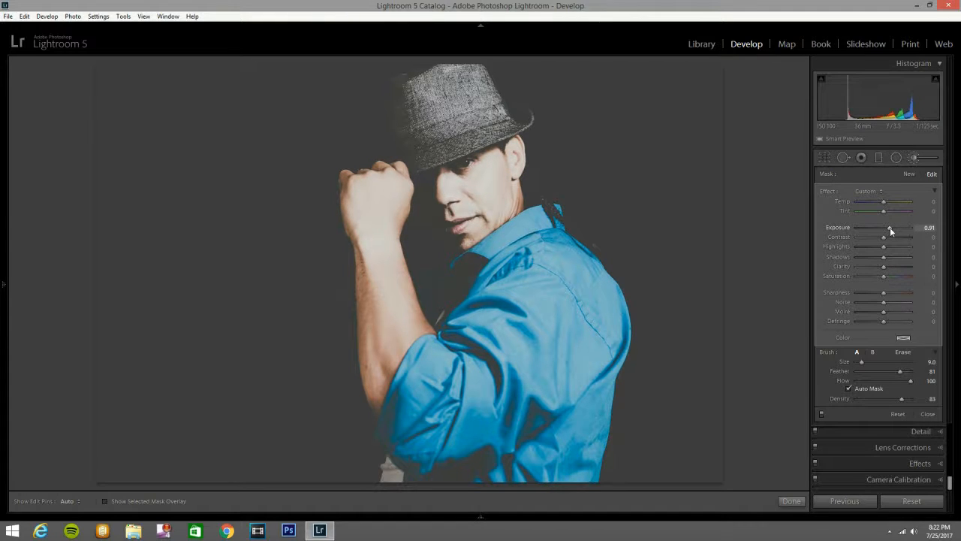
pyautogui.moveTo(888, 228); pyautogui.dragTo(891, 228)
pyautogui.press('h')
pyautogui.press('[')
pyautogui.press('[')
pyautogui.press('[')
pyautogui.moveTo(436, 324); pyautogui.dragTo(421, 315)
pyautogui.press('h')
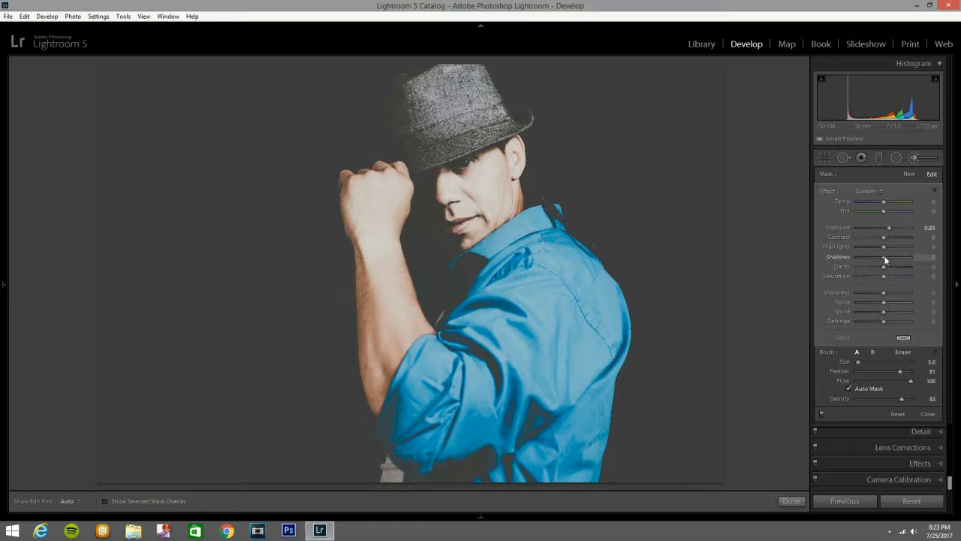
# Set the skin adjustment's shadows to 23 and check the skin with the edit pins hidden
pyautogui.moveTo(891, 259); pyautogui.dragTo(893, 260)
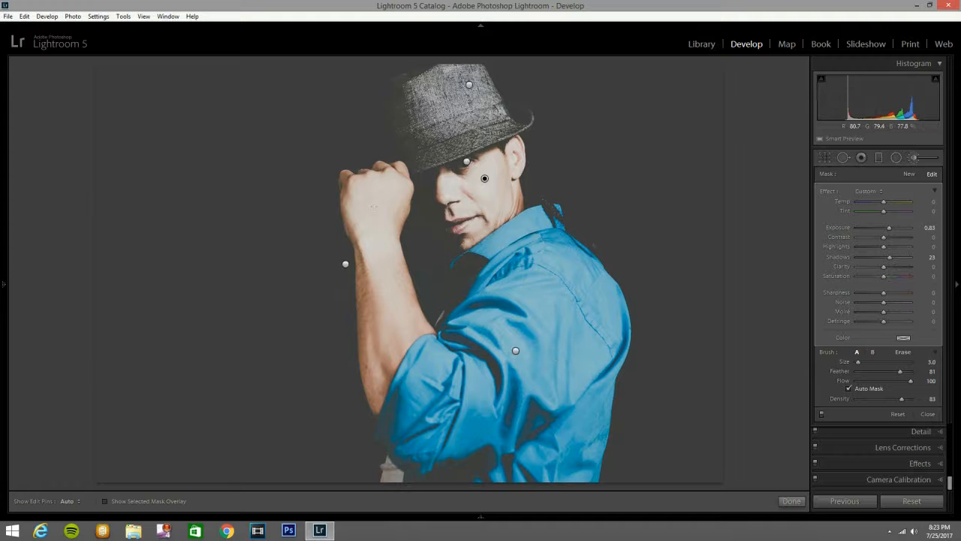
pyautogui.press('h')
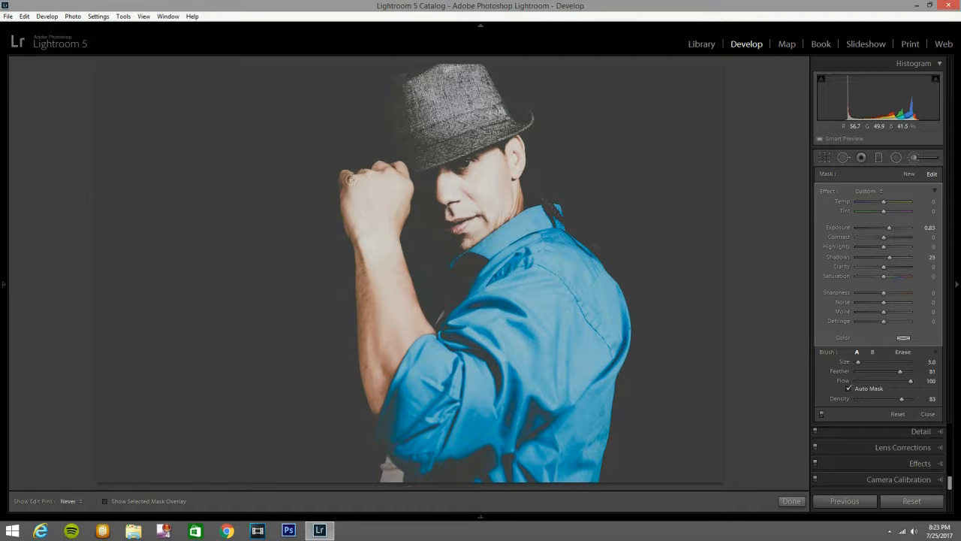
pyautogui.press('h')
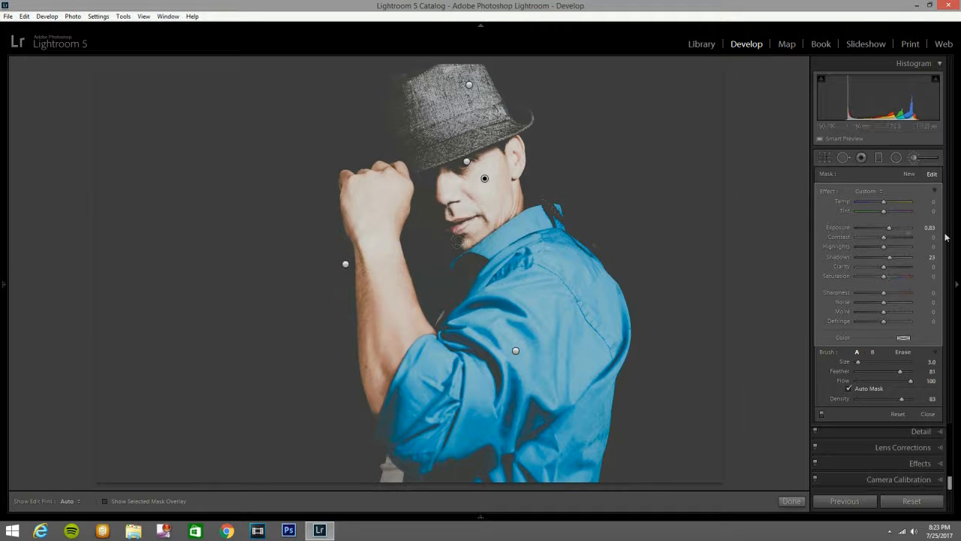
# Scale the skin adjustment's combined effect down to an amount of 7 and close the brush
pyautogui.click(935, 192)
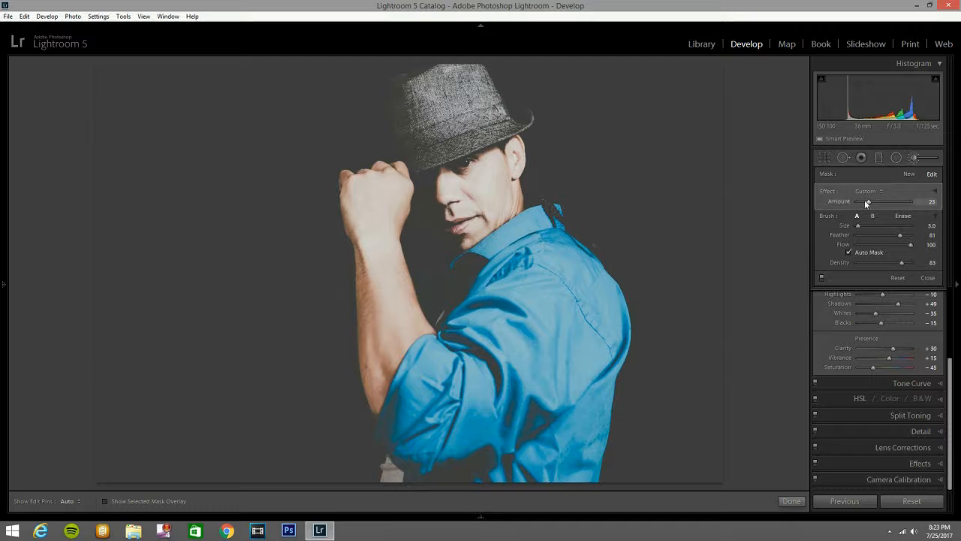
pyautogui.moveTo(868, 204)
pyautogui.mouseDown()
pyautogui.moveTo(944, 203)
pyautogui.moveTo(812, 201)
pyautogui.mouseUp()
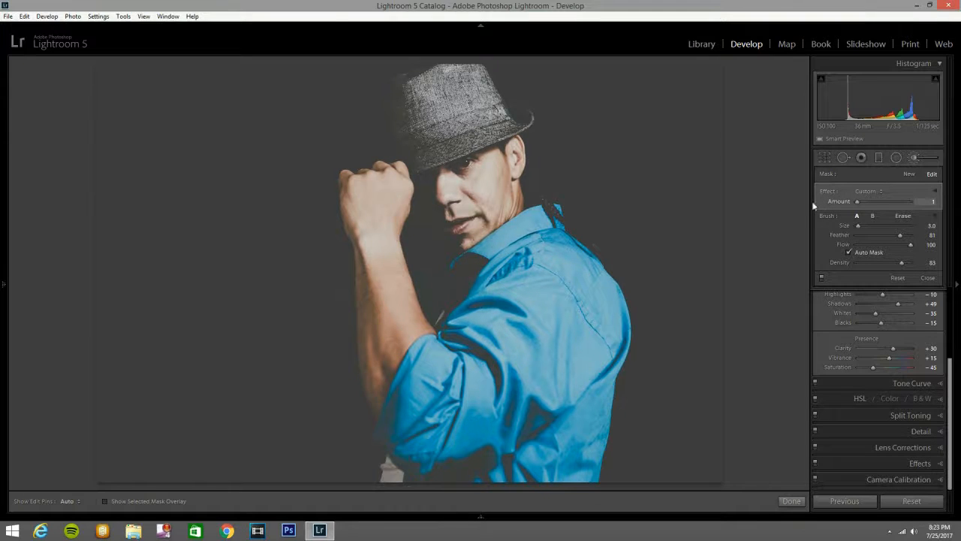
pyautogui.moveTo(860, 202); pyautogui.dragTo(861, 202)
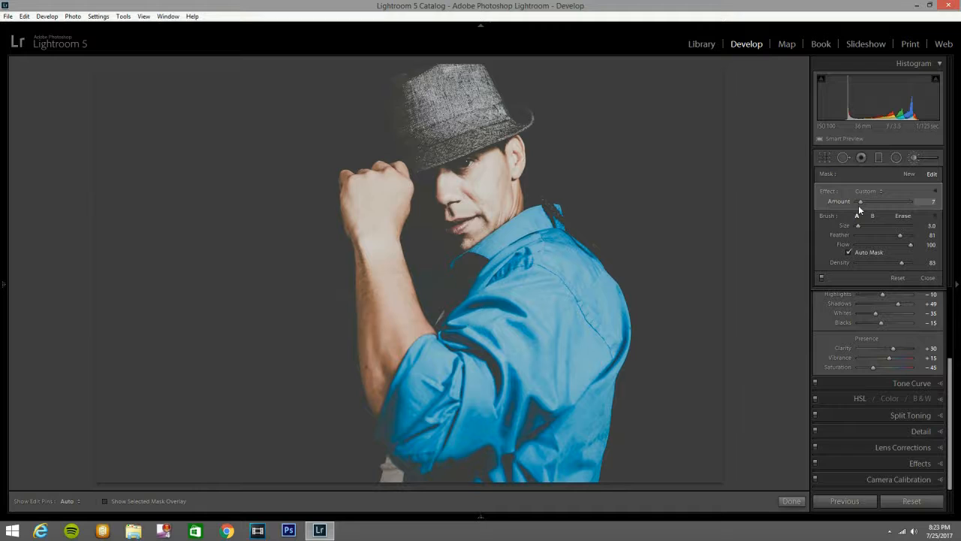
pyautogui.moveTo(860, 206); pyautogui.dragTo(861, 206)
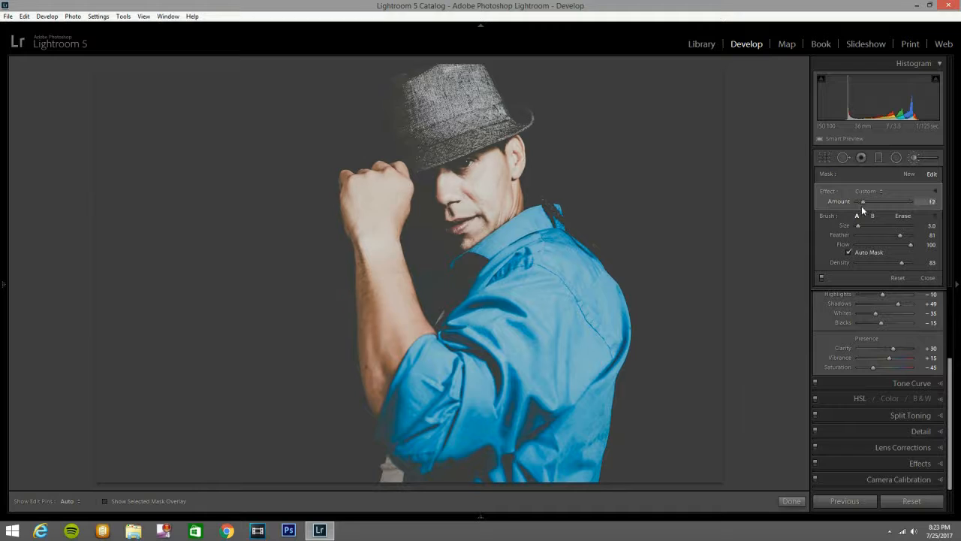
pyautogui.click(935, 193)
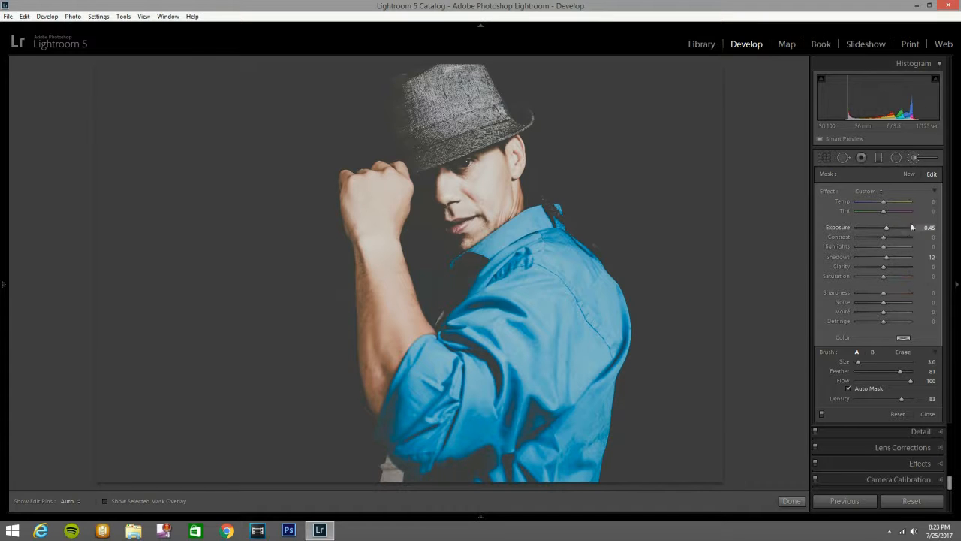
pyautogui.click(934, 189)
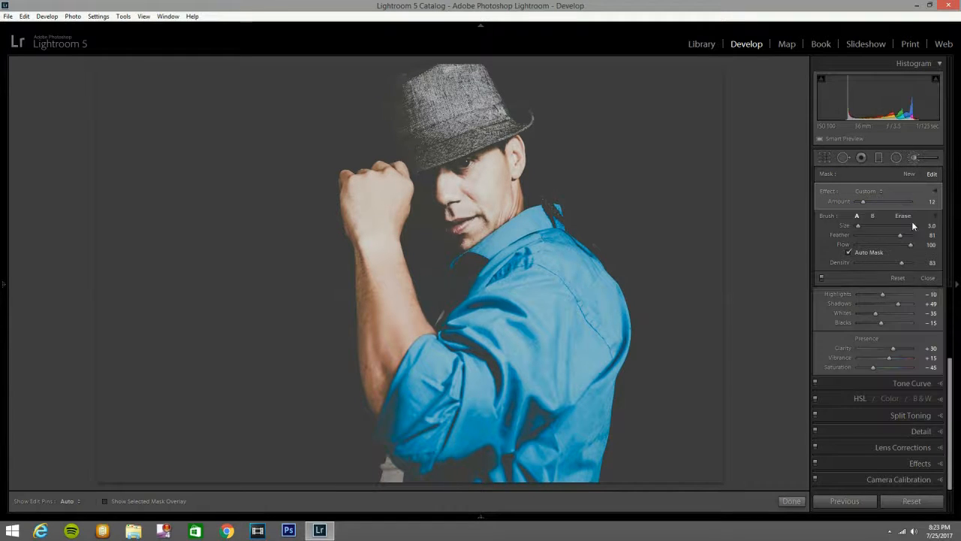
pyautogui.moveTo(862, 204); pyautogui.dragTo(861, 209)
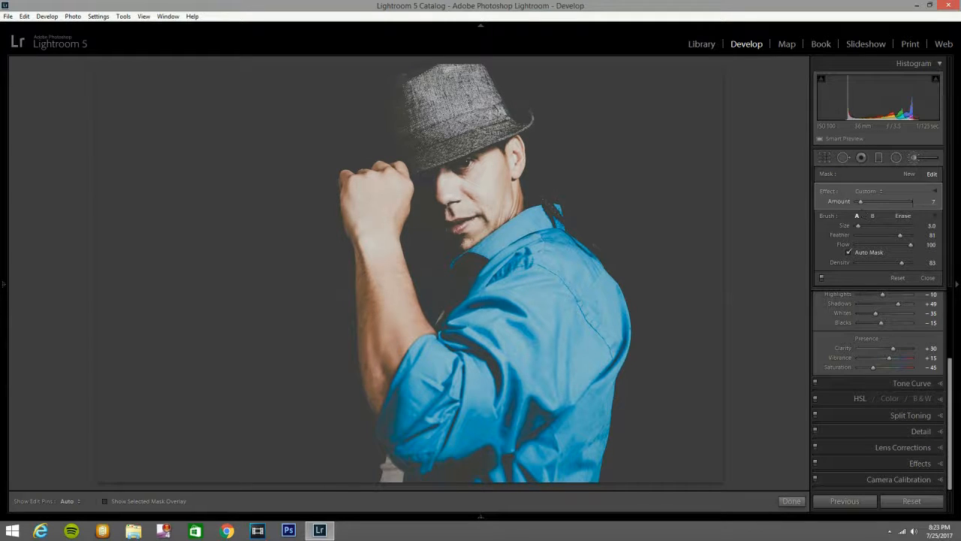
pyautogui.click(934, 192)
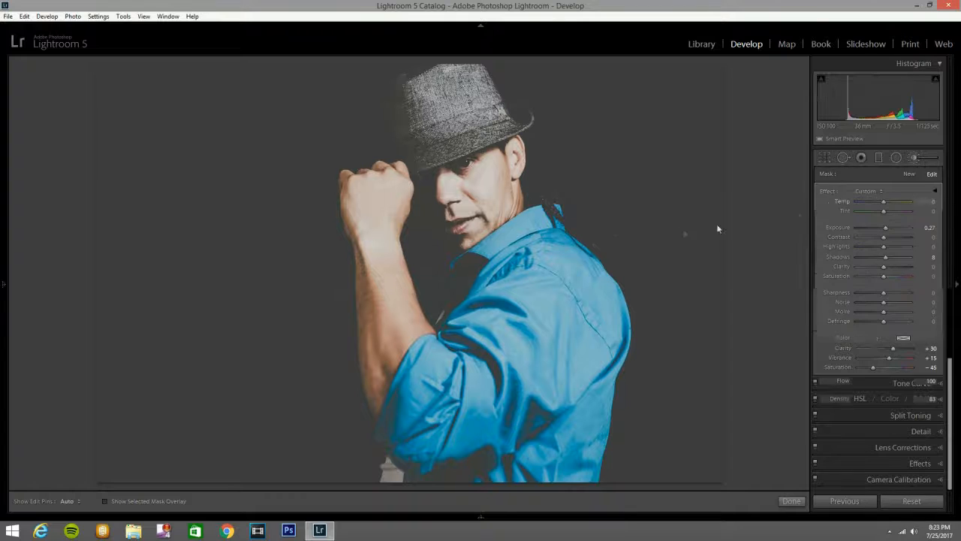
pyautogui.click(914, 156)
# Add a graduated filter over the photo's top edge and hat crown, using the Exposure effect at -1.21
pyautogui.click(878, 157)
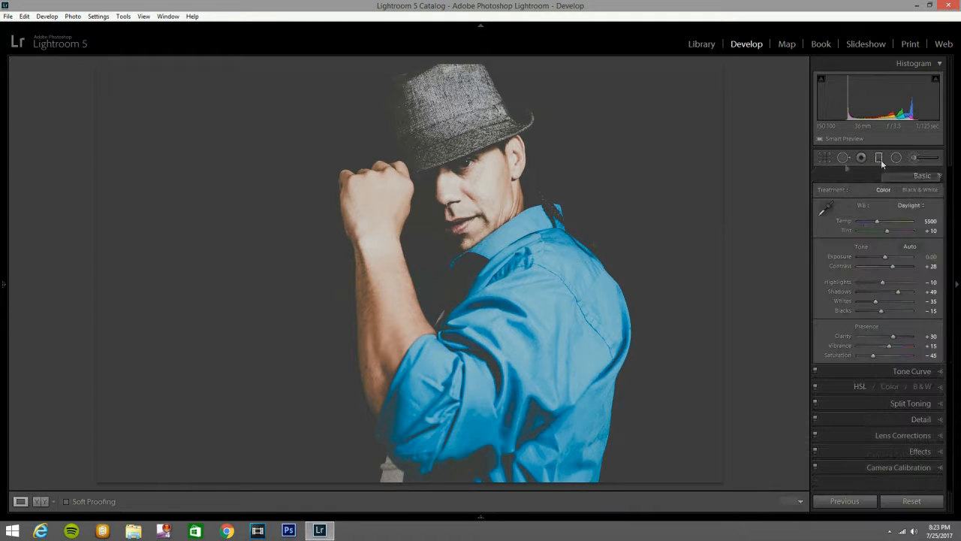
pyautogui.moveTo(393, 63); pyautogui.dragTo(395, 113)
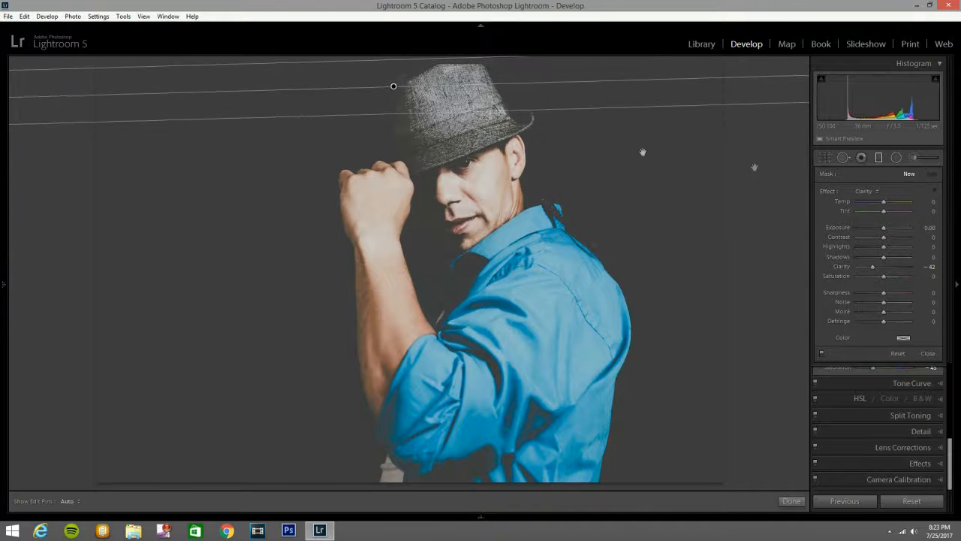
pyautogui.click(869, 191)
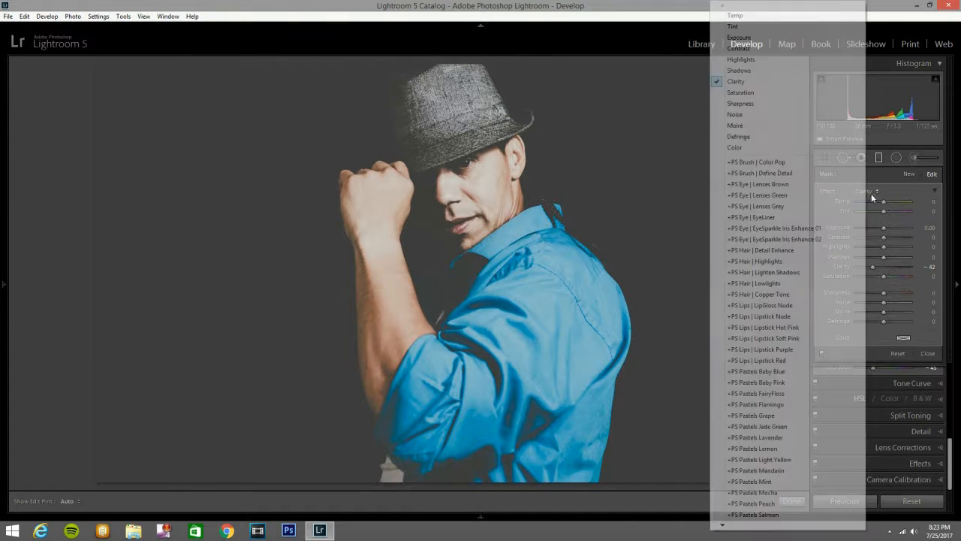
pyautogui.click(715, 37)
pyautogui.moveTo(886, 226); pyautogui.dragTo(876, 230)
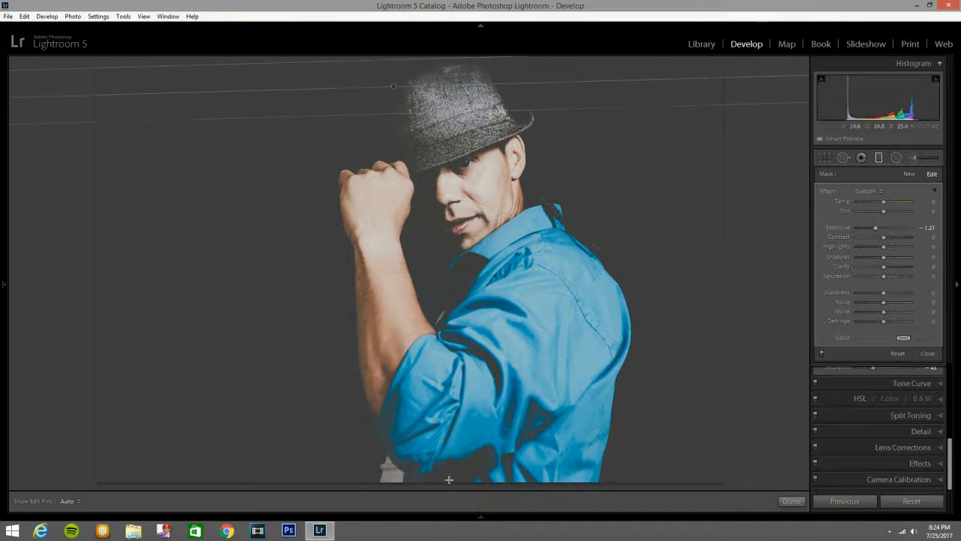
# Add graduated filters with -1.21 exposure from the photo's bottom edge and from its left edge up to the arm, and close the filter tool
pyautogui.moveTo(449, 478); pyautogui.dragTo(448, 374)
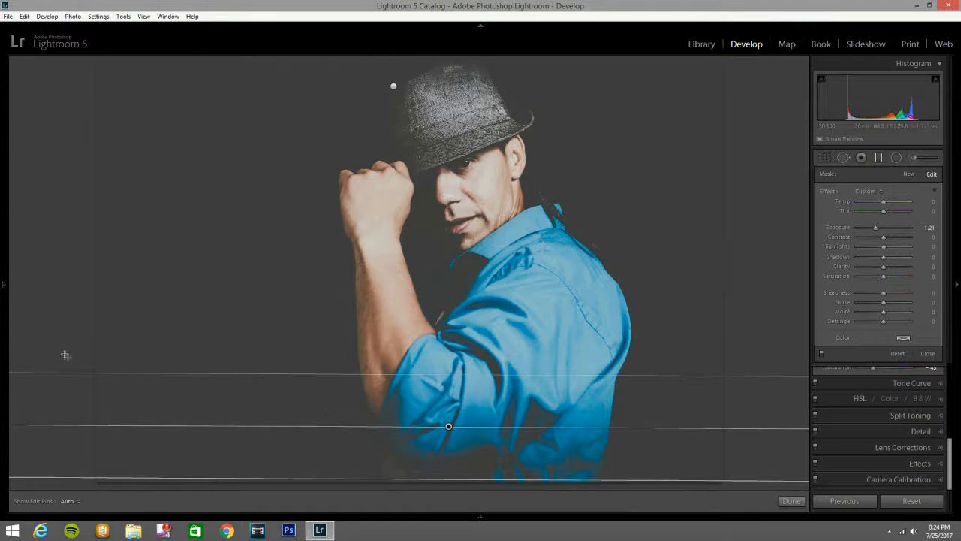
pyautogui.moveTo(90, 331); pyautogui.dragTo(360, 334)
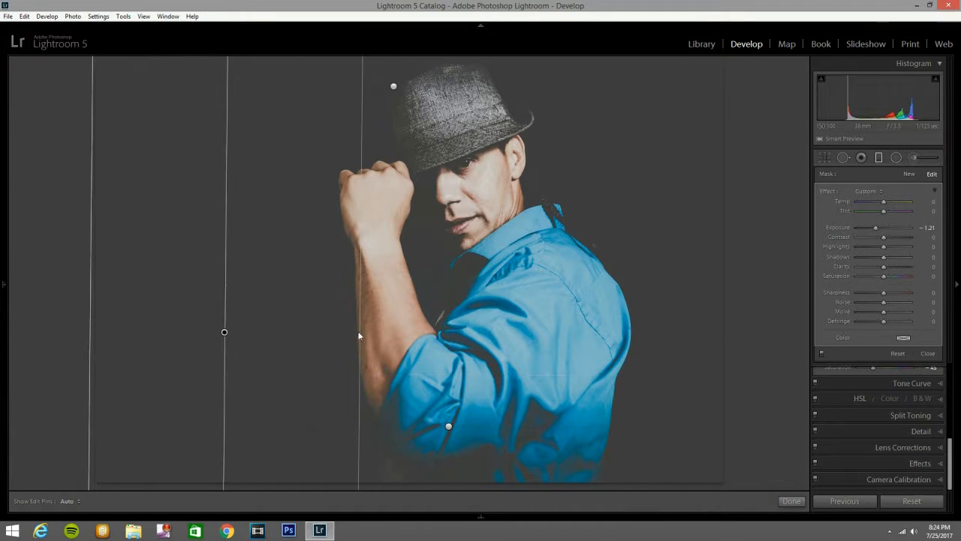
pyautogui.click(876, 159)
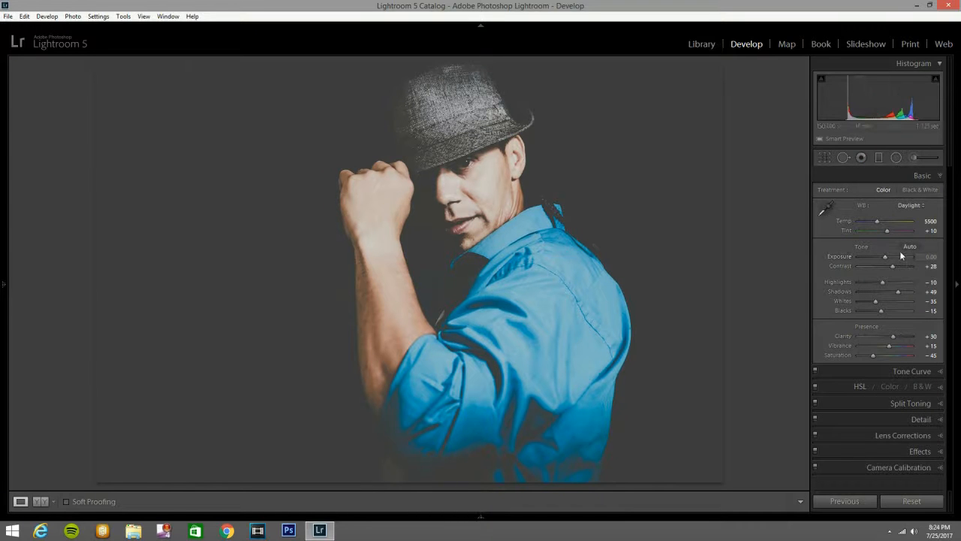
# Compare the edit with the original side by side, return to the single view and reset the Vibrance to 0
pyautogui.press('y')
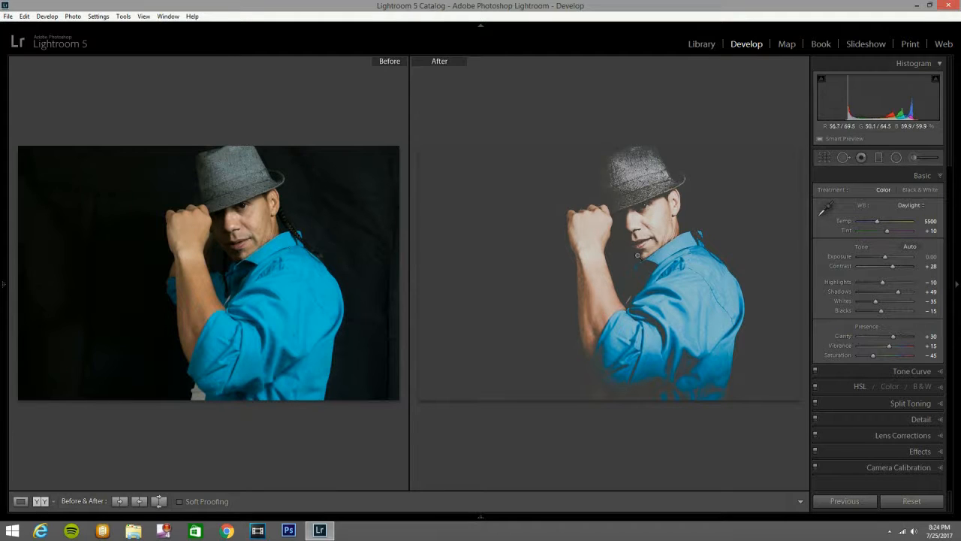
pyautogui.press('y')
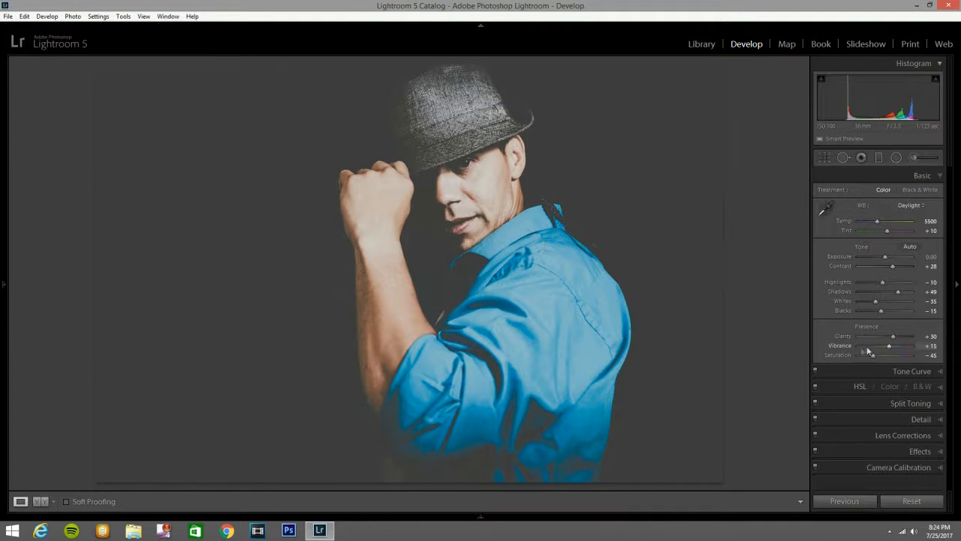
pyautogui.doubleClick(846, 347)
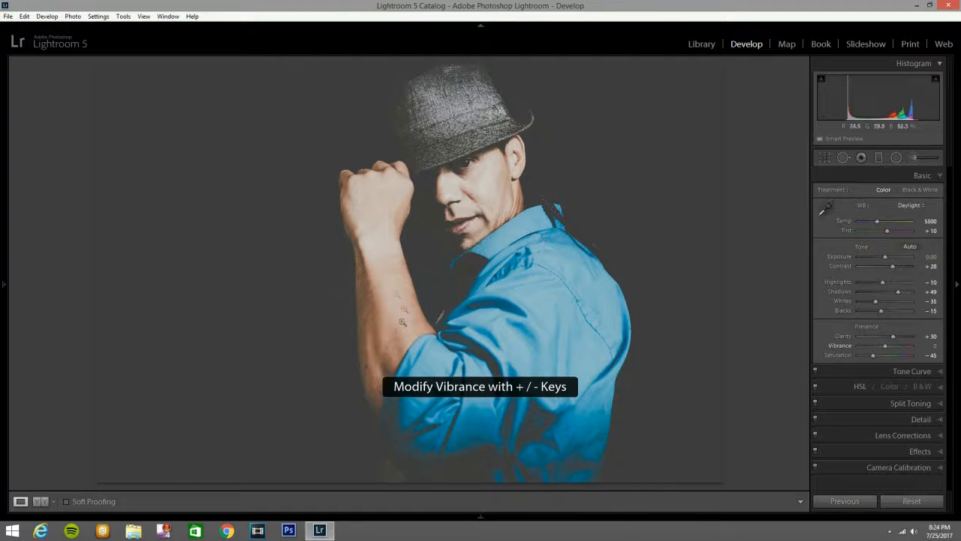
# Compare the before and after versions side by side again, dimming the interface around them with Lights Out
pyautogui.press('y')
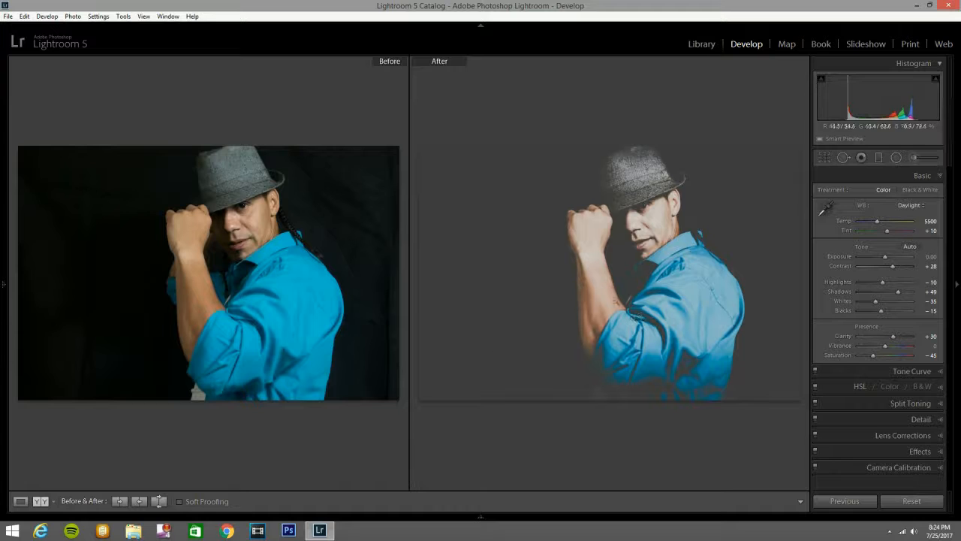
pyautogui.press('y')
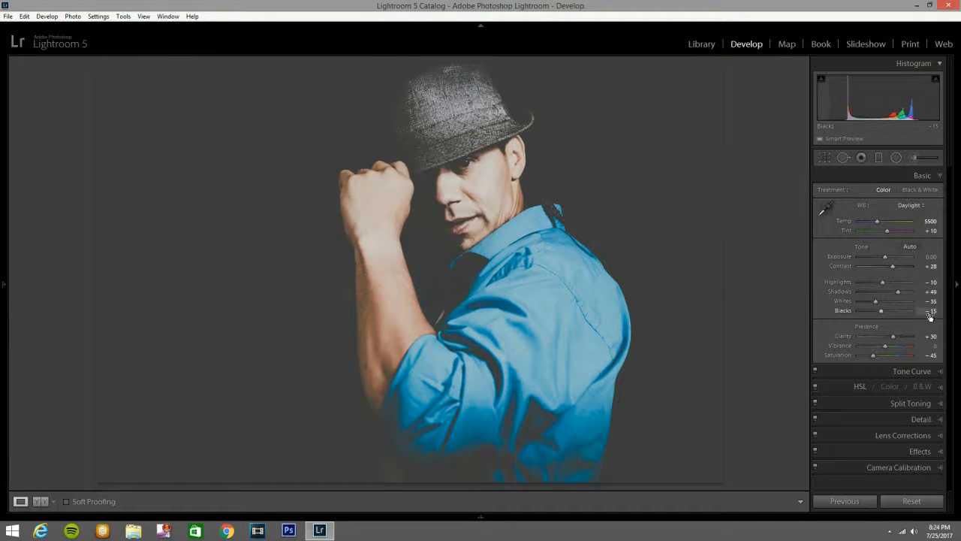
pyautogui.press('y')
pyautogui.press('l')
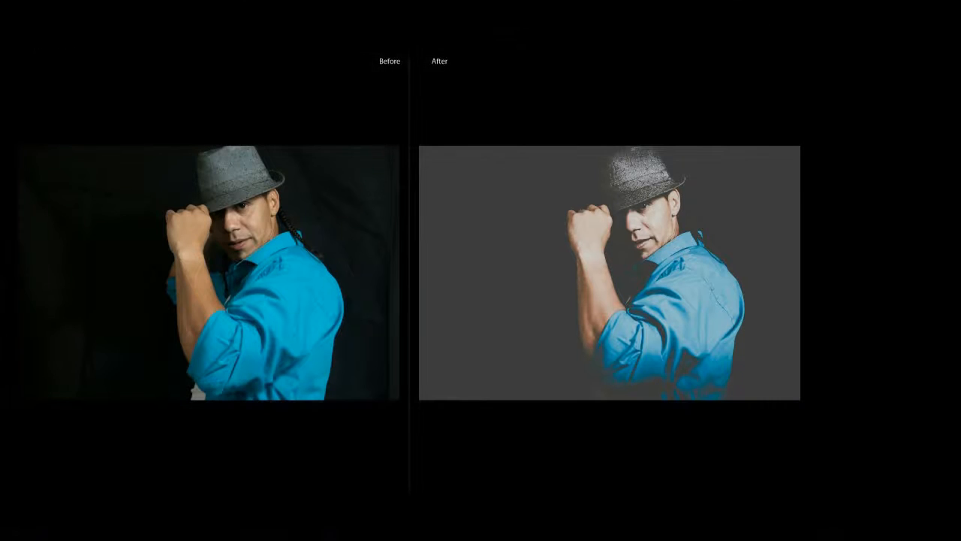